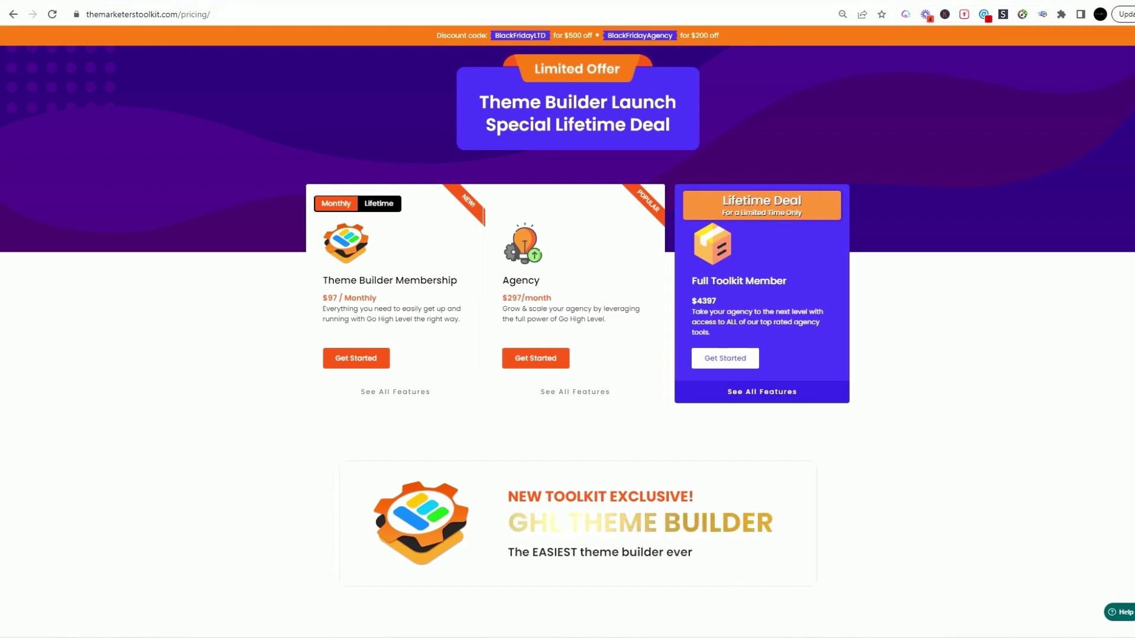
# Step: Bring up the Theme Builder's Getting Started page with its custom JavaScript and CSS embed codes
pyautogui.click(107, 4)
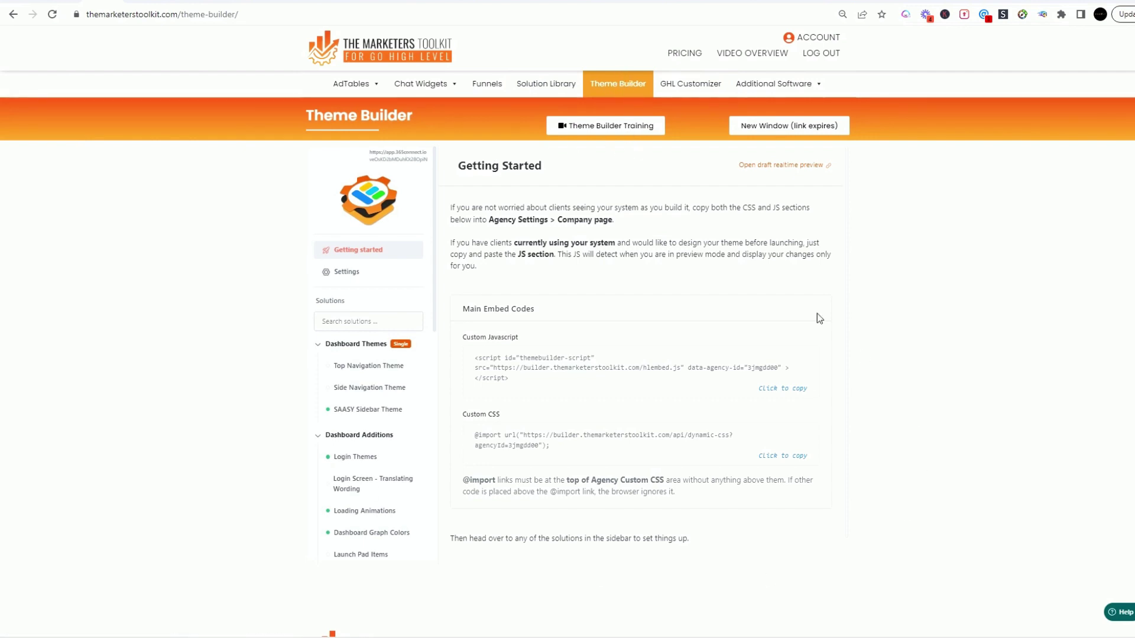
# Step: Scroll down through the Theme Builder's full list of theme solutions and back up
pyautogui.scroll(-2, 417, 435)
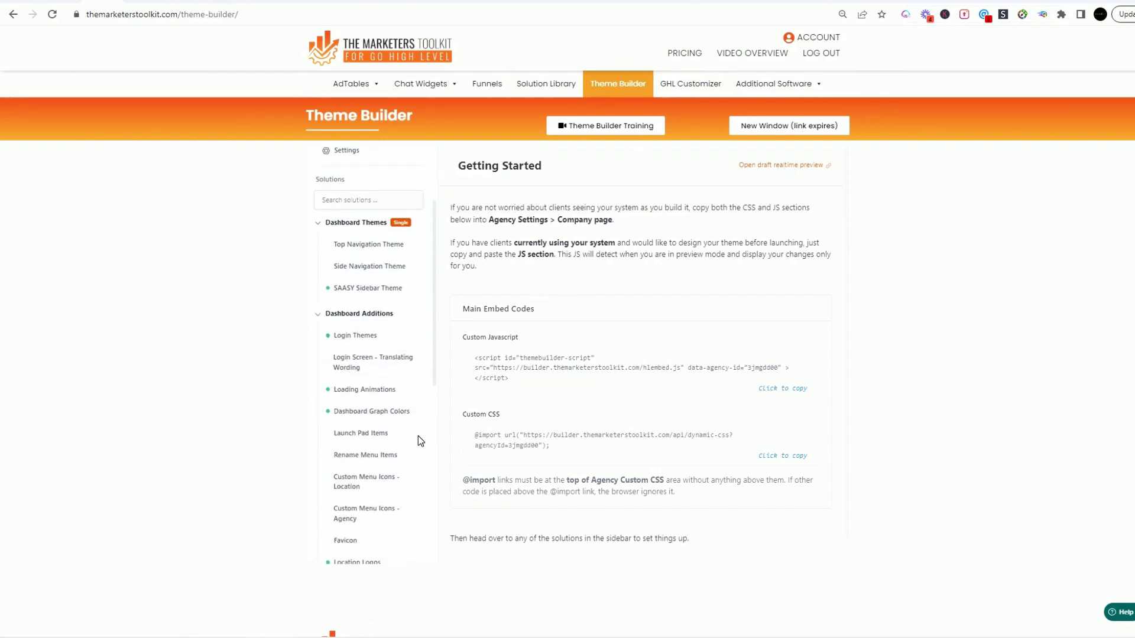
pyautogui.scroll(-2, 458, 333)
pyautogui.scroll(-6, 430, 405)
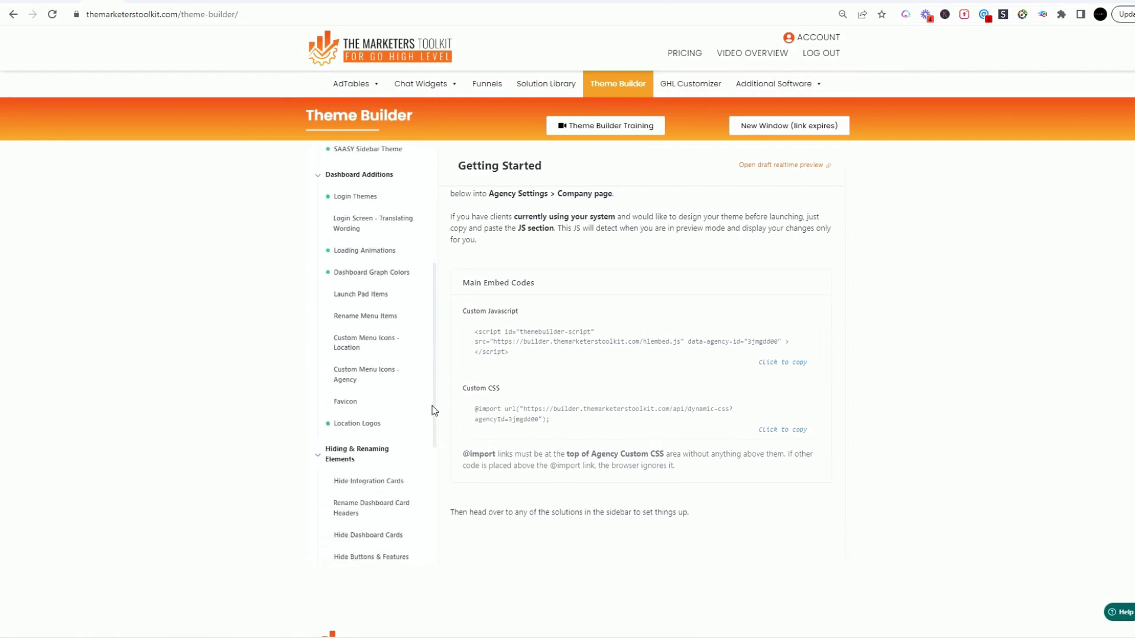
pyautogui.scroll(-3, 385, 465)
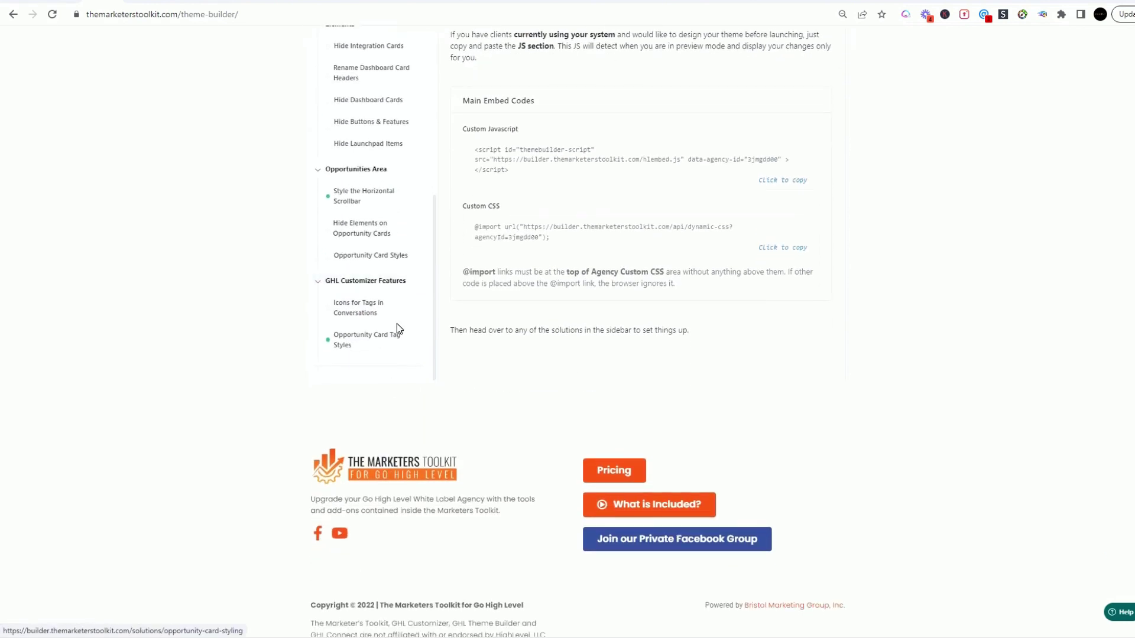
pyautogui.scroll(5, 395, 340)
pyautogui.scroll(5, 395, 357)
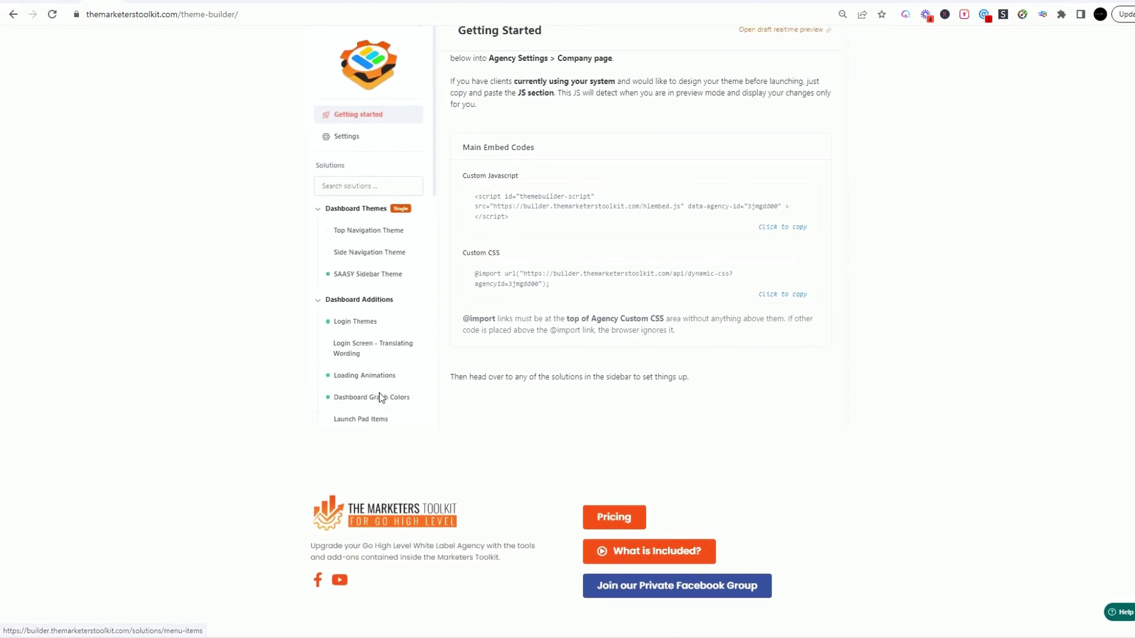
pyautogui.scroll(2, 596, 199)
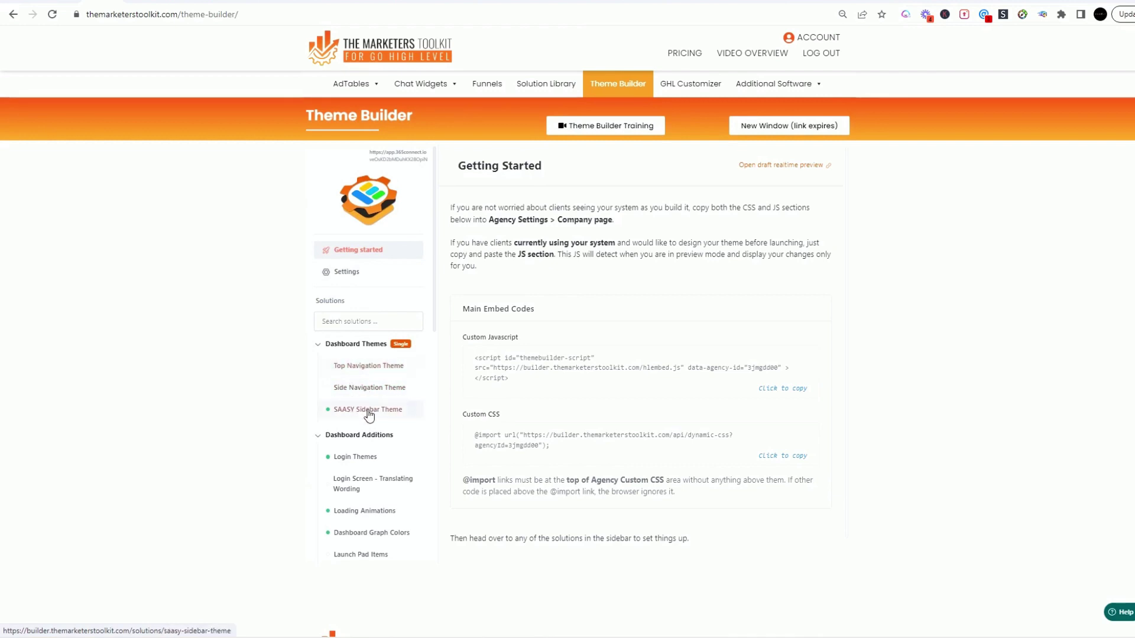
# Step: View the 365 Connect dashboard, scrolling down to the Lead Source Report and back up
pyautogui.moveTo(140, 4)
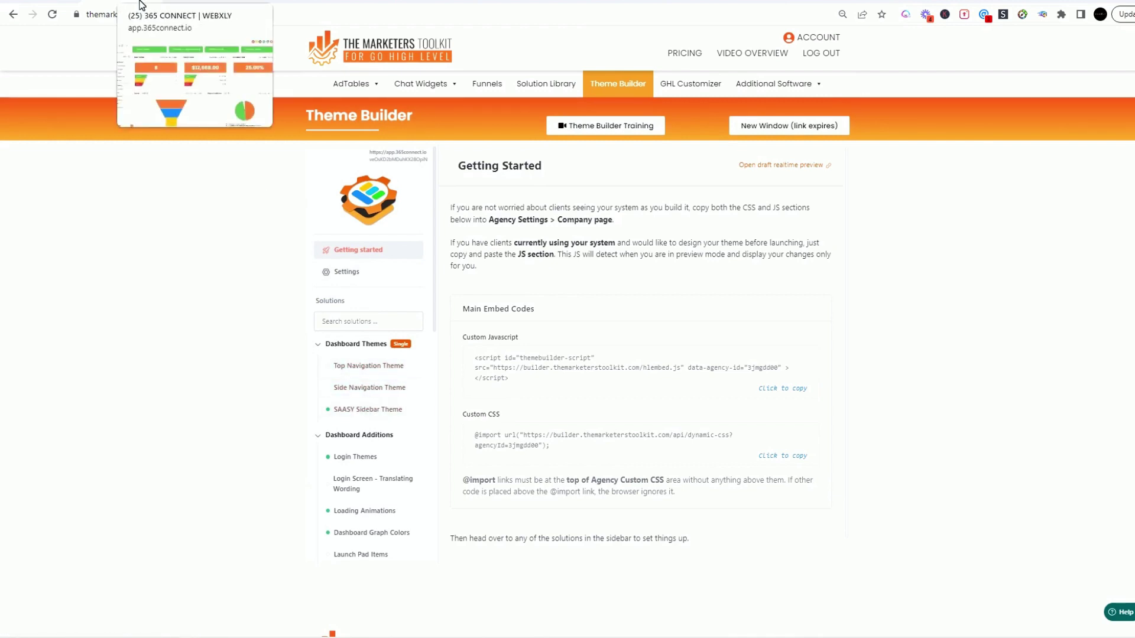
pyautogui.click(141, 3)
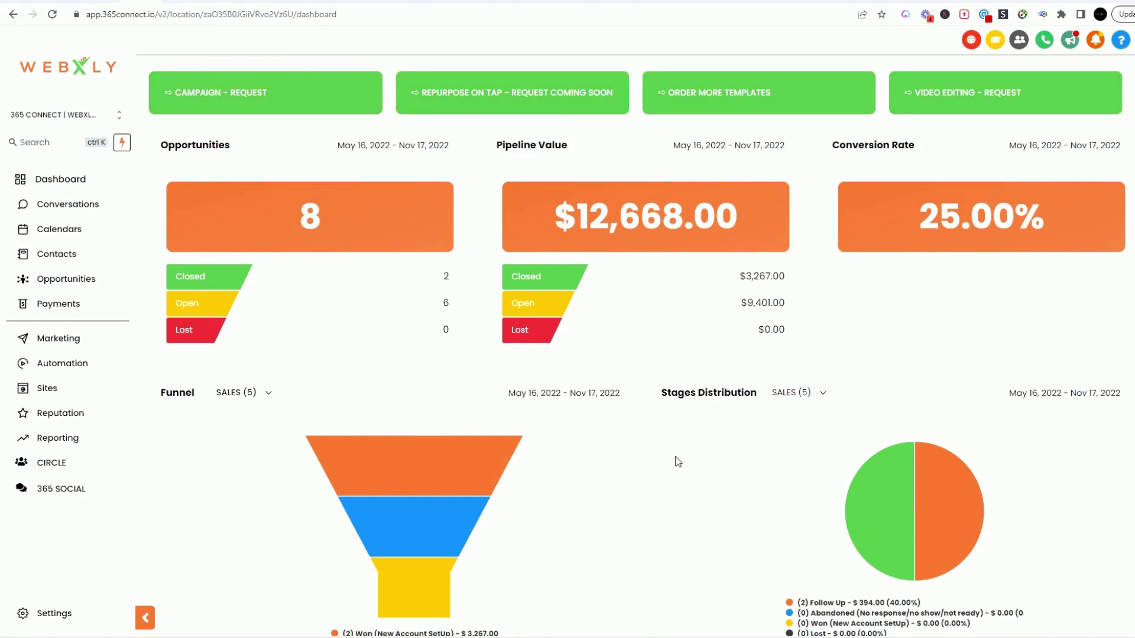
pyautogui.scroll(-10, 469, 361)
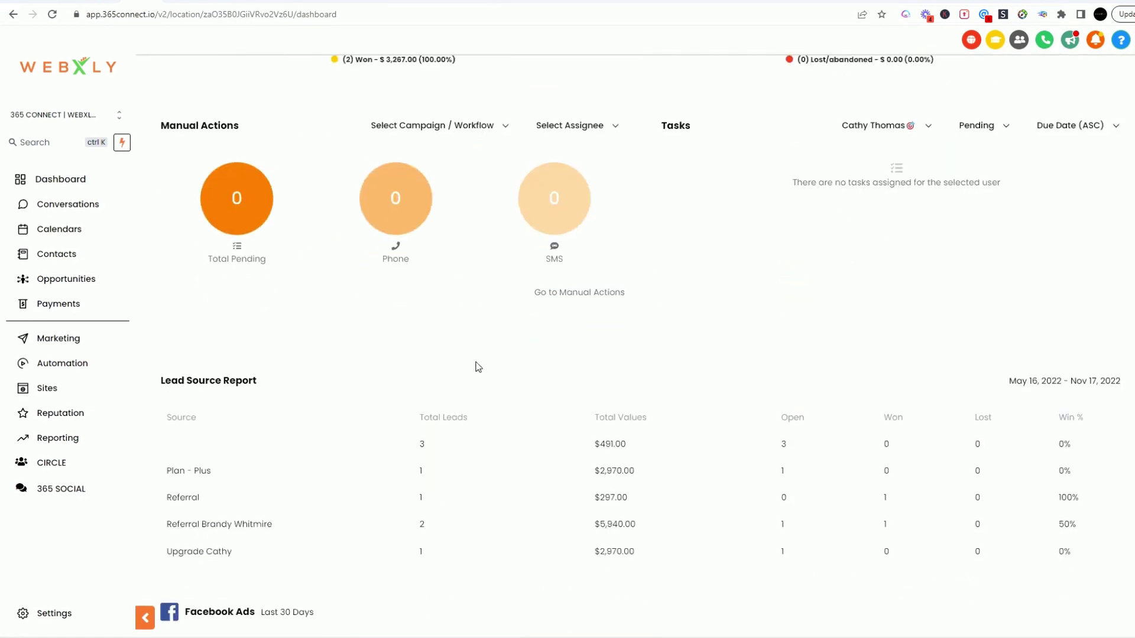
pyautogui.scroll(10, 478, 367)
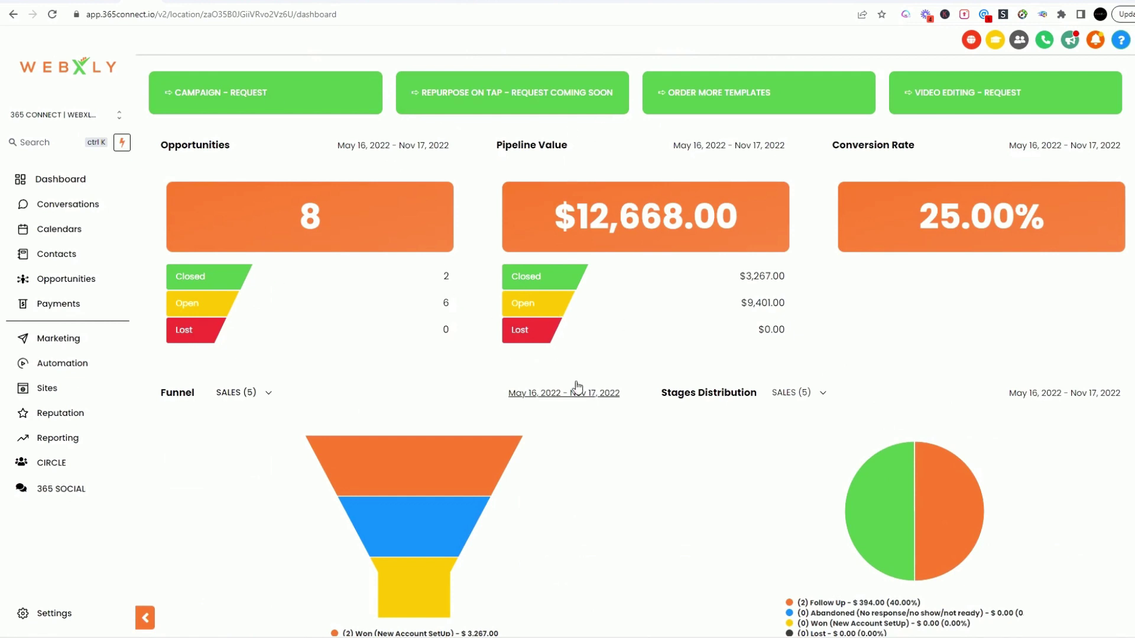
pyautogui.scroll(-8, 561, 392)
pyautogui.scroll(8, 532, 296)
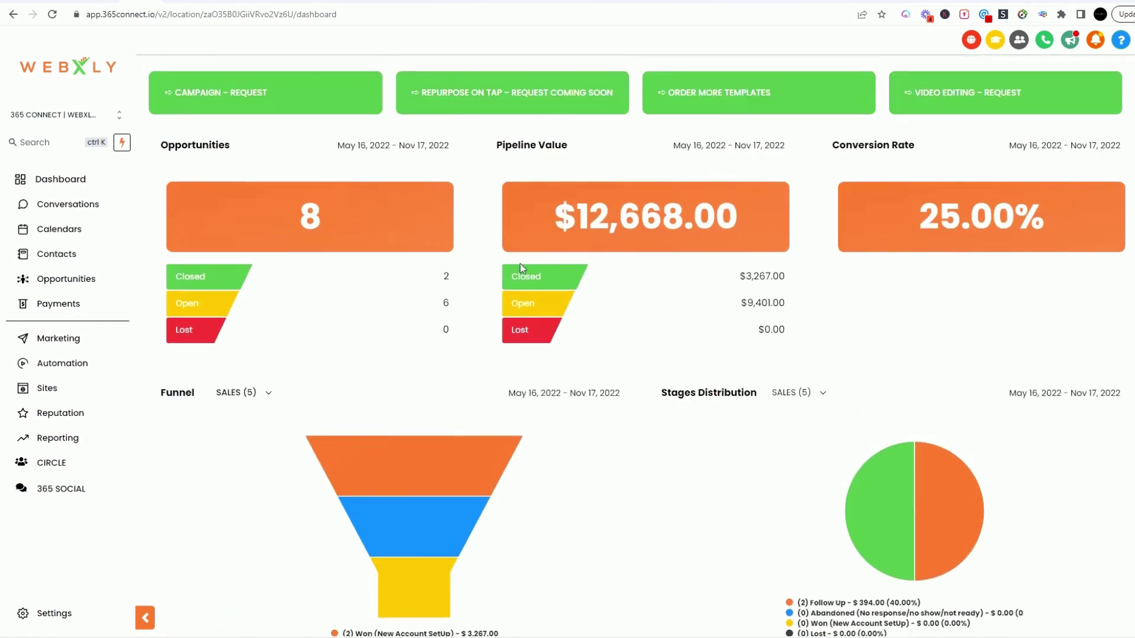
# Step: Back in the Theme Builder, preview the Top Navigation, Side Navigation and SAASY Sidebar themes, scrolling the SAASY presets
pyautogui.click(101, 3)
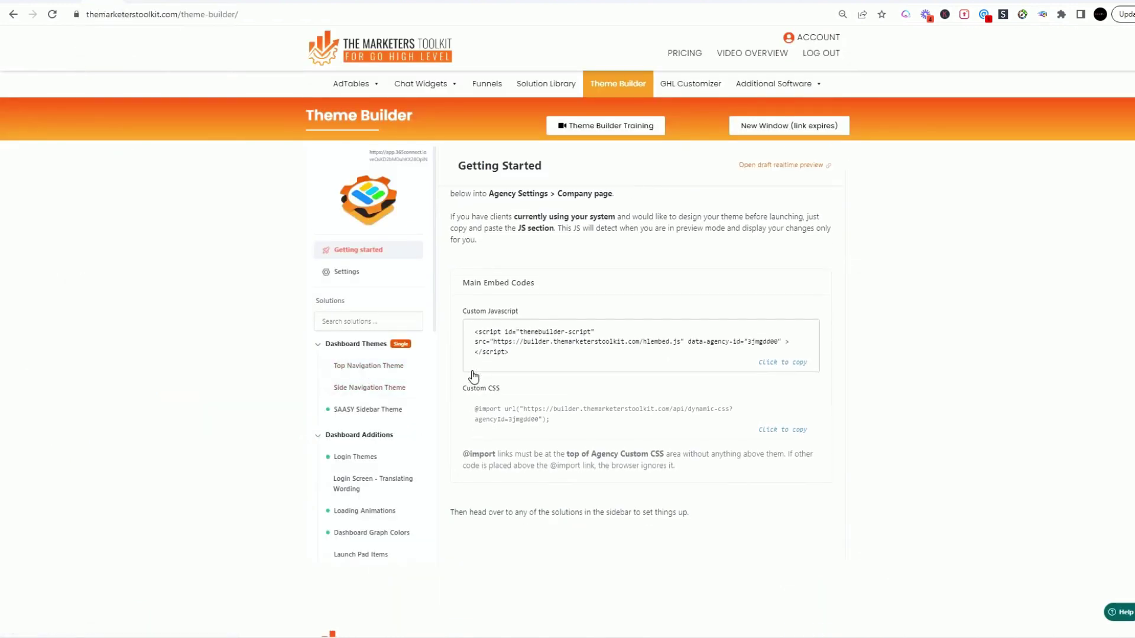
pyautogui.click(386, 369)
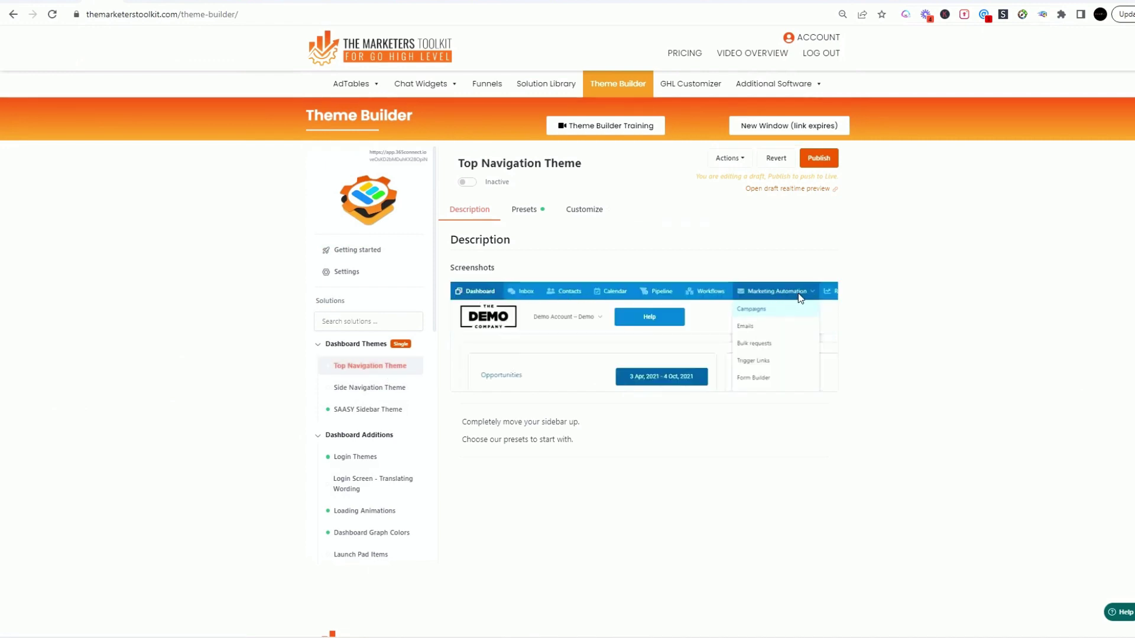
pyautogui.click(362, 390)
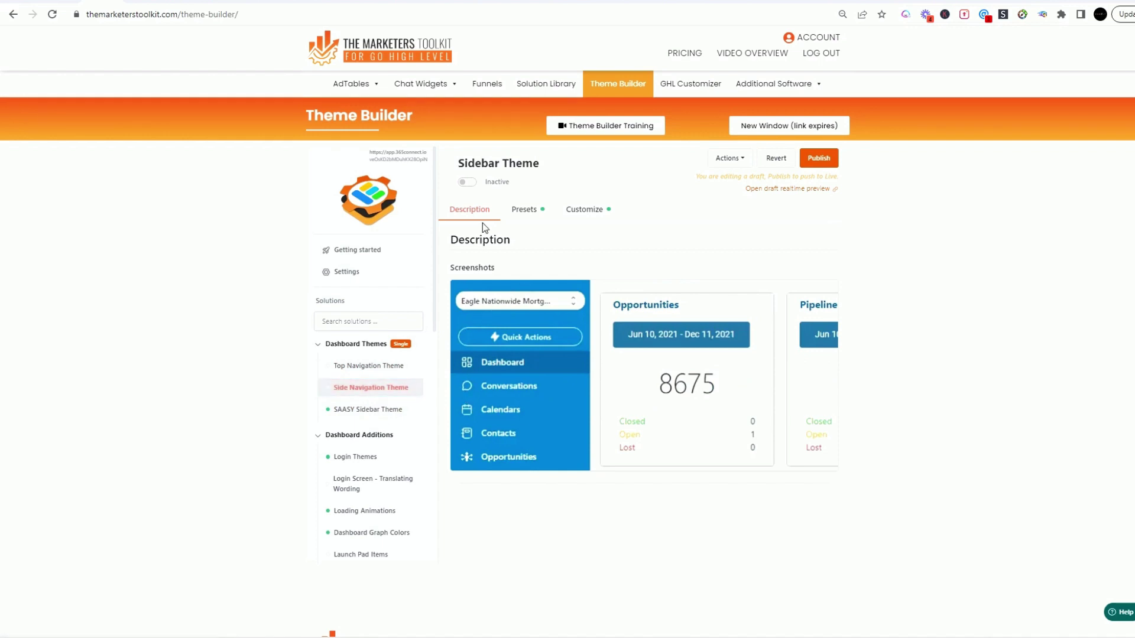
pyautogui.click(370, 416)
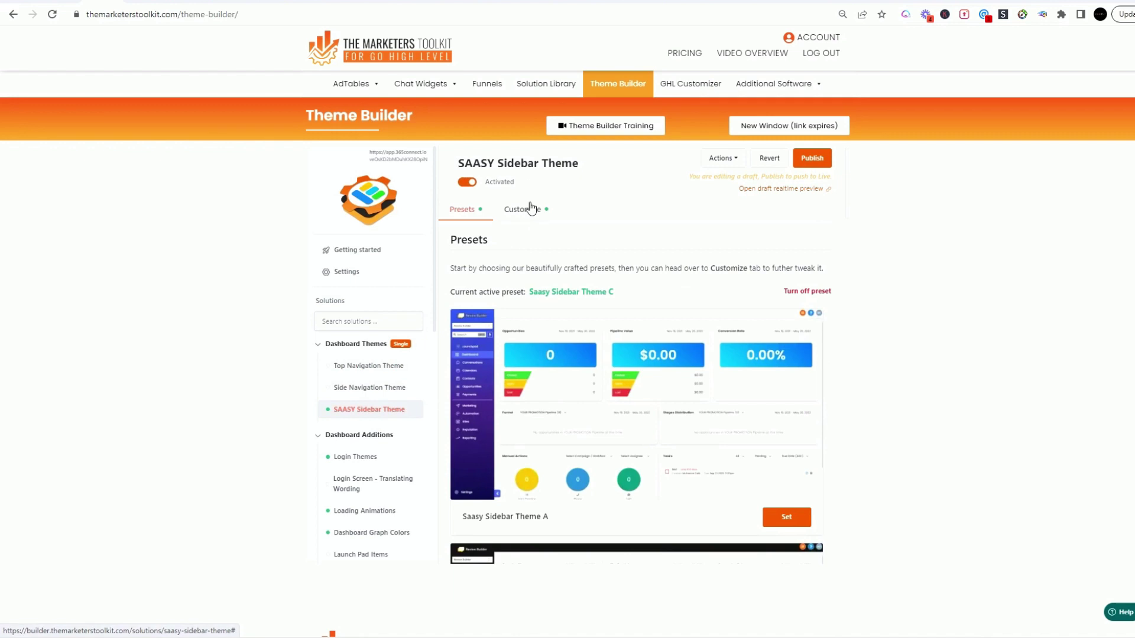
pyautogui.scroll(-4, 620, 295)
pyautogui.scroll(-13, 621, 314)
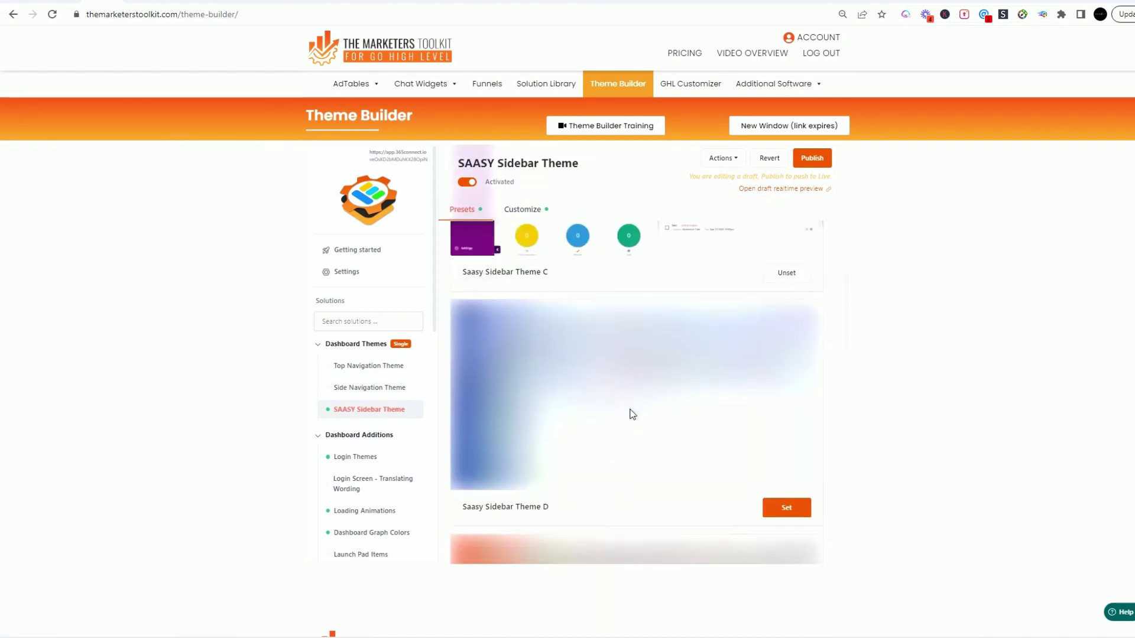
pyautogui.scroll(-1, 626, 414)
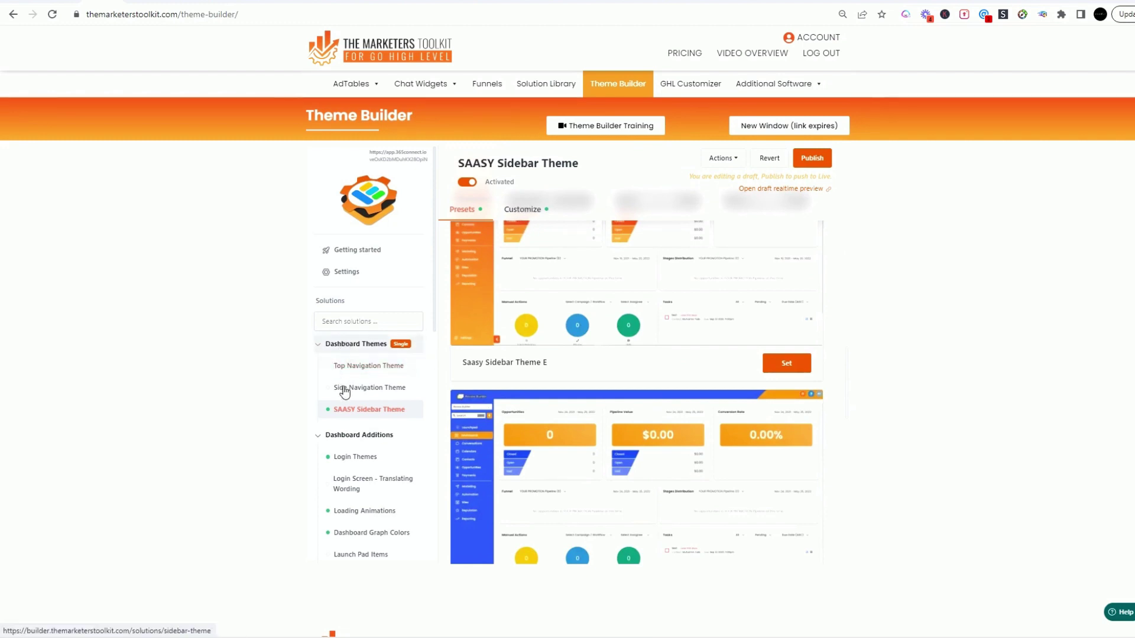
# Step: Review the Top Navigation Theme's presets and its customization options
pyautogui.click(369, 368)
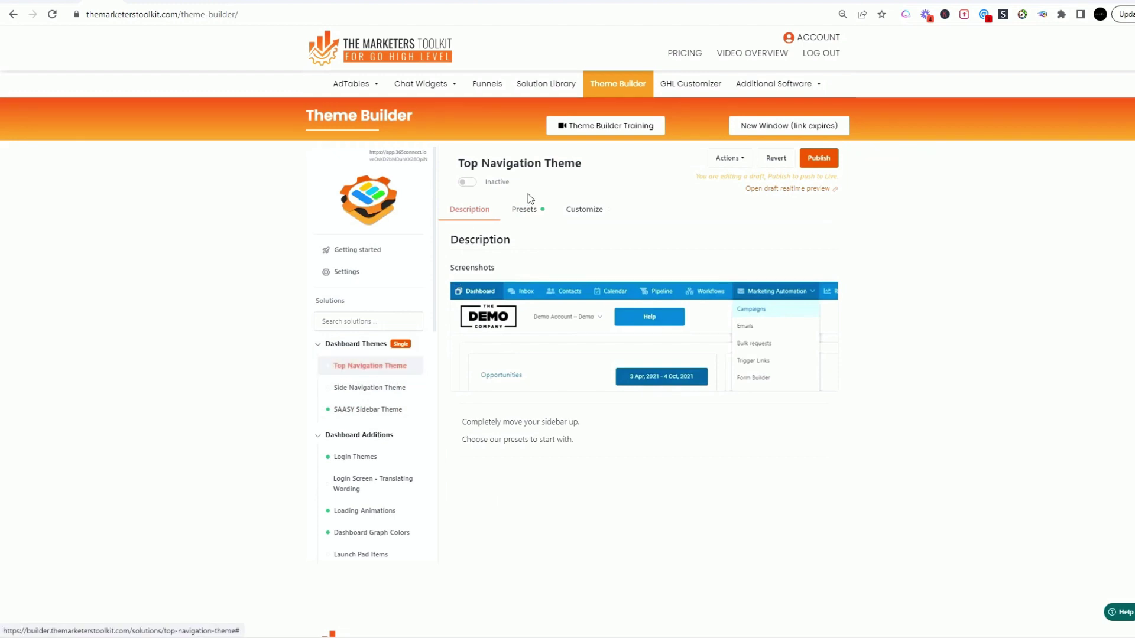
pyautogui.click(528, 214)
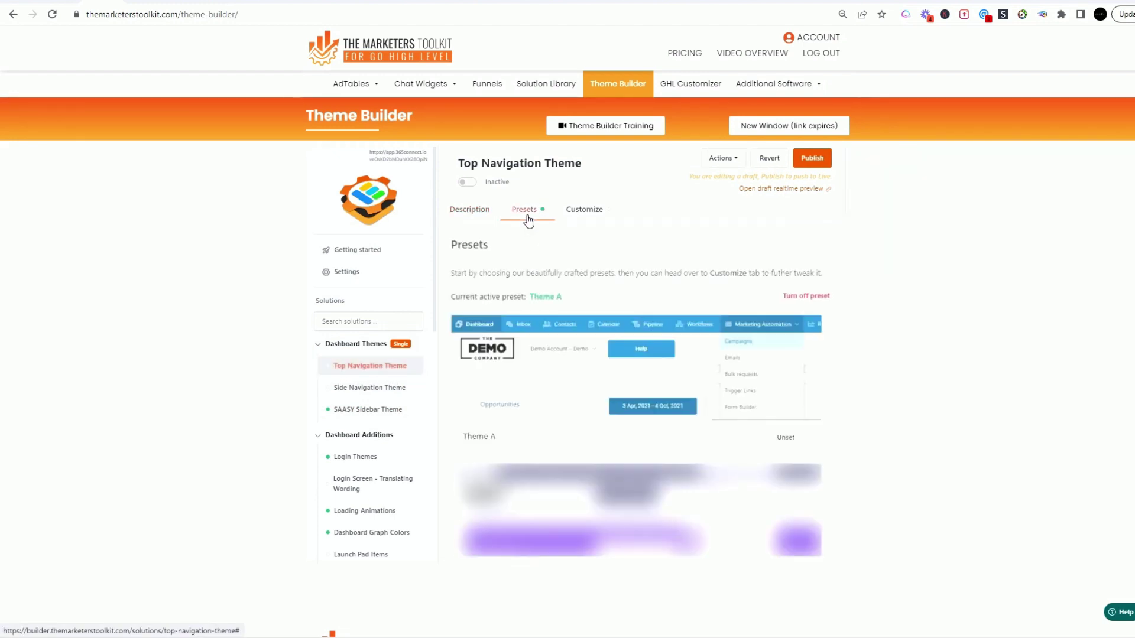
pyautogui.scroll(-3, 569, 428)
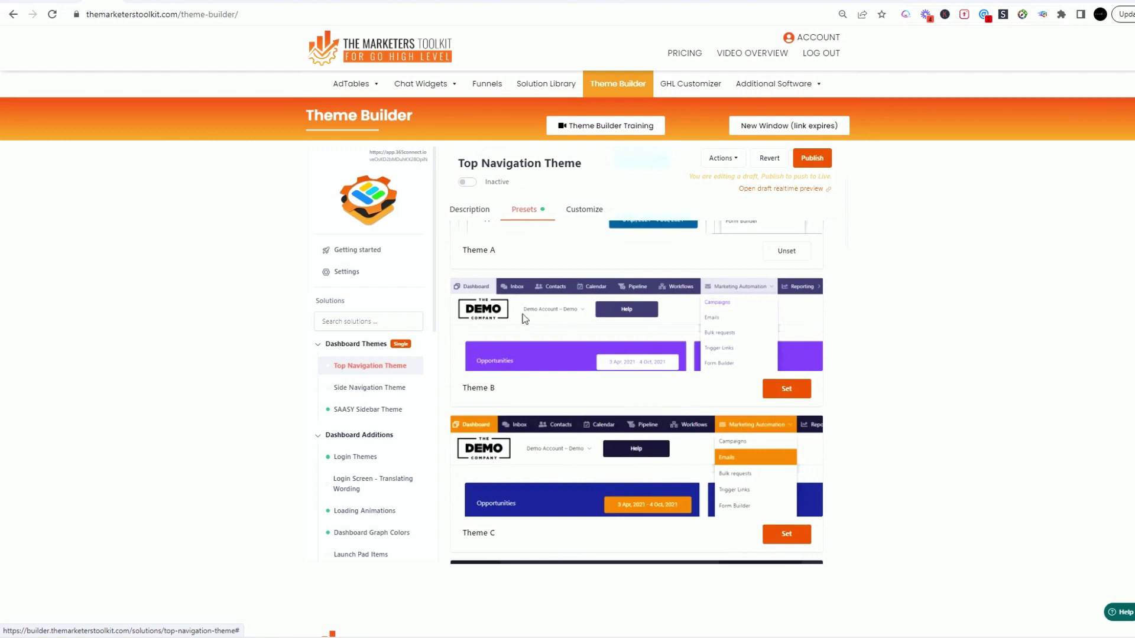
pyautogui.scroll(-8, 547, 421)
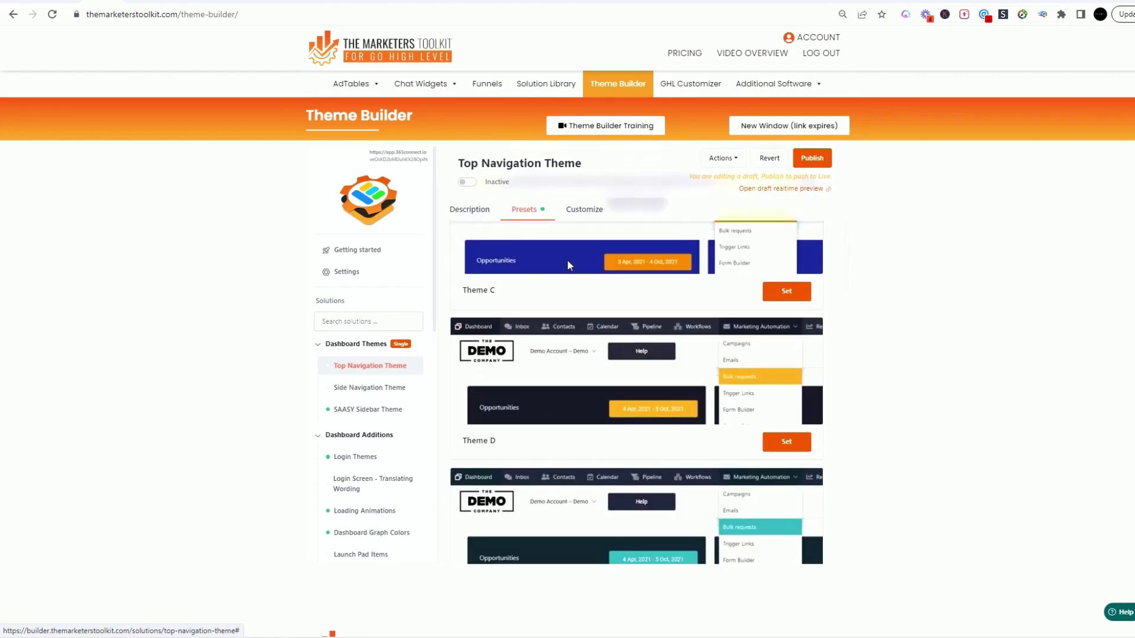
pyautogui.click(581, 212)
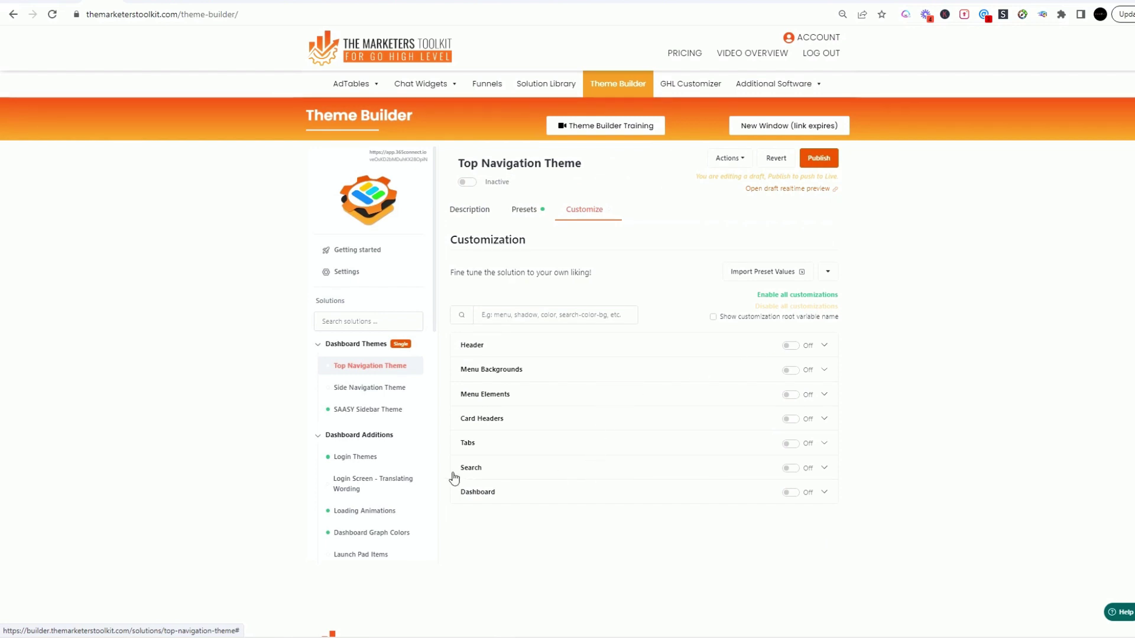
# Step: Review the Side Navigation Theme's presets and customization options, then return to SAASY Sidebar Theme
pyautogui.click(370, 388)
pyautogui.click(521, 216)
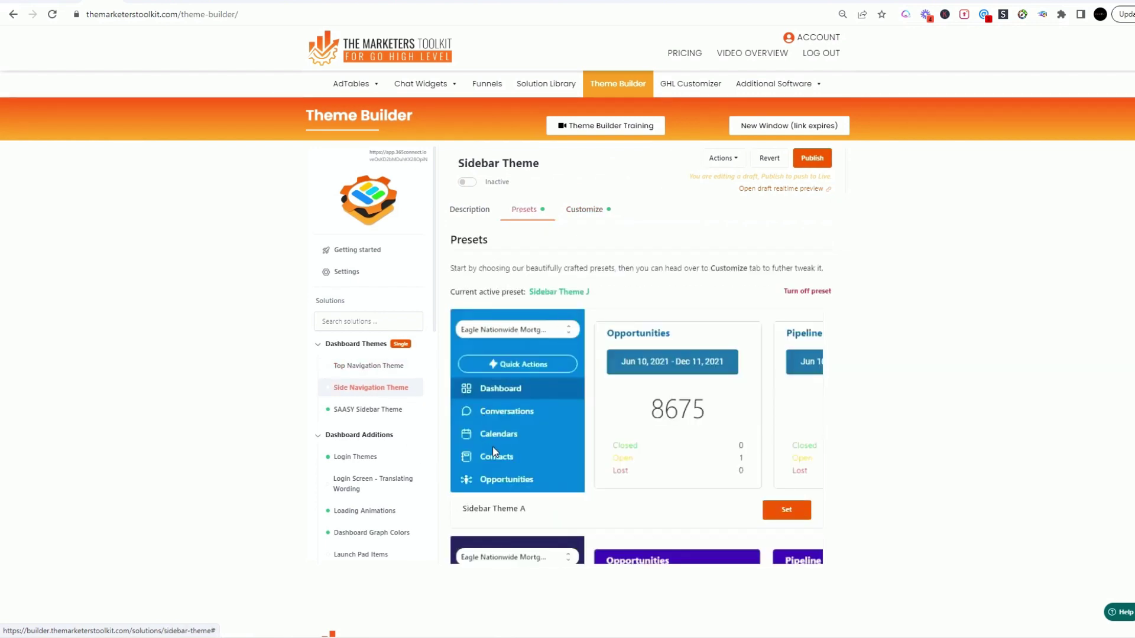
pyautogui.scroll(-3, 493, 438)
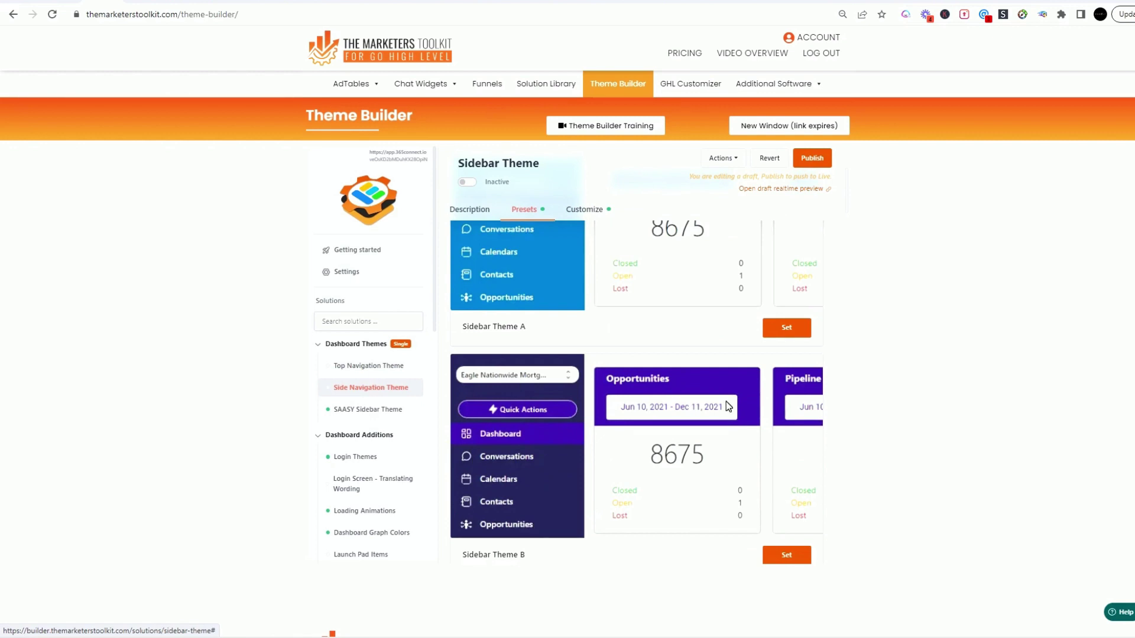
pyautogui.scroll(-8, 530, 436)
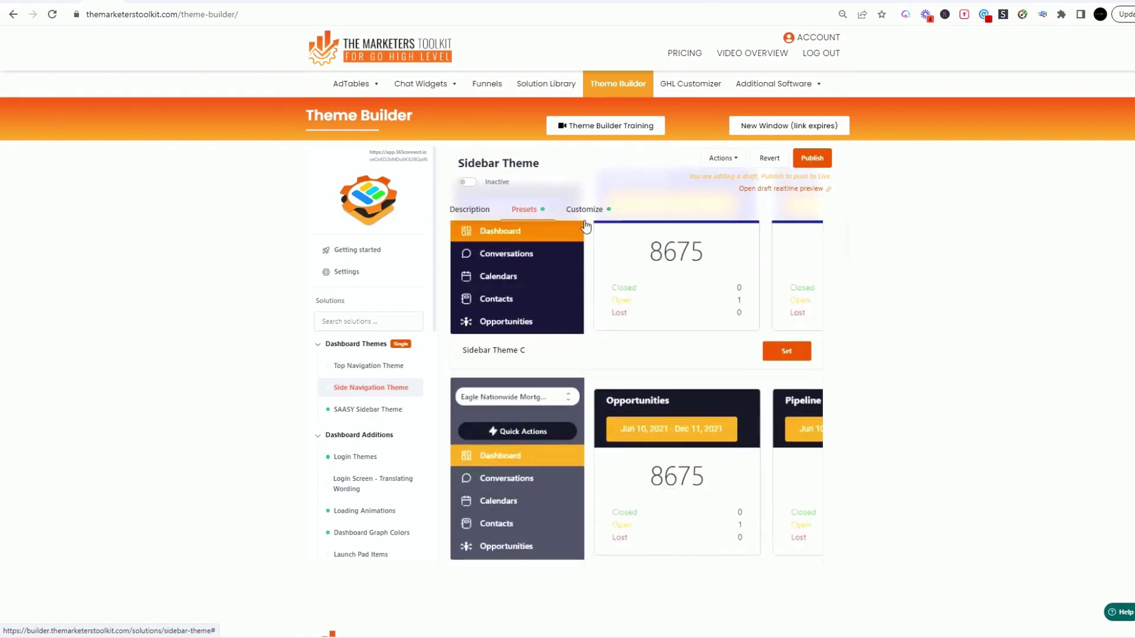
pyautogui.click(583, 211)
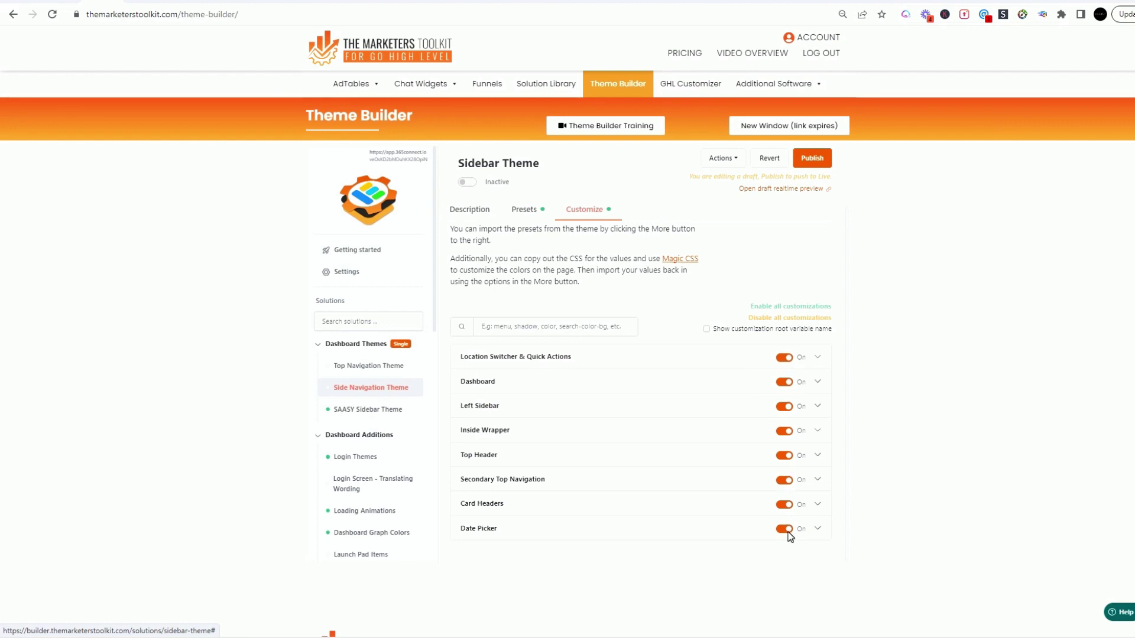
pyautogui.click(357, 412)
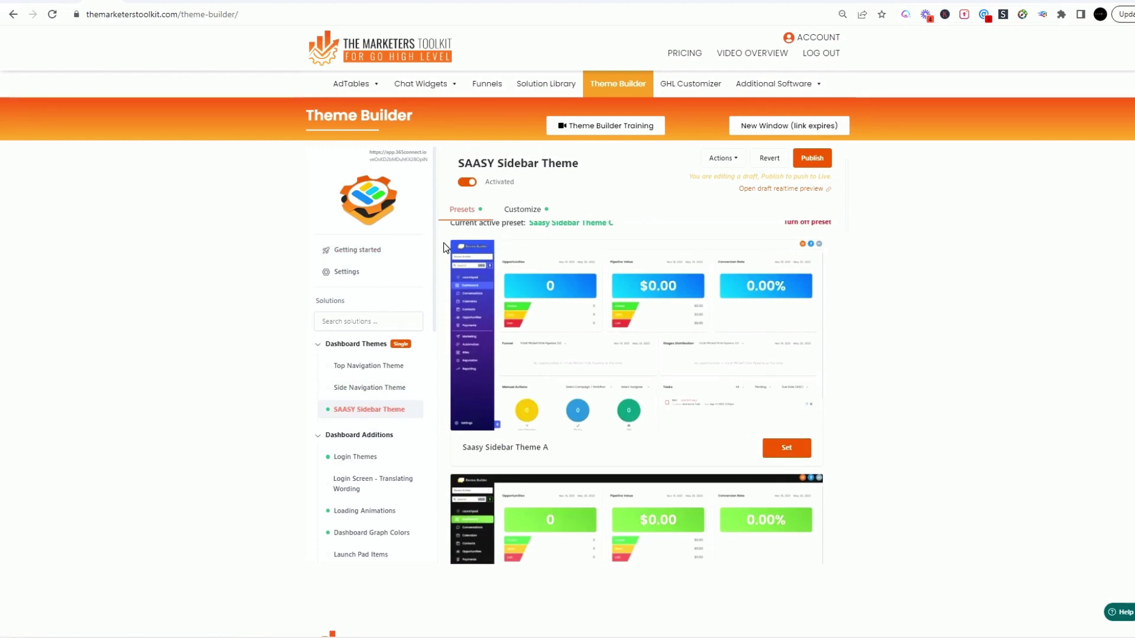
# Step: Open the SAASY Sidebar Theme's customization settings and expand the General section
pyautogui.click(520, 214)
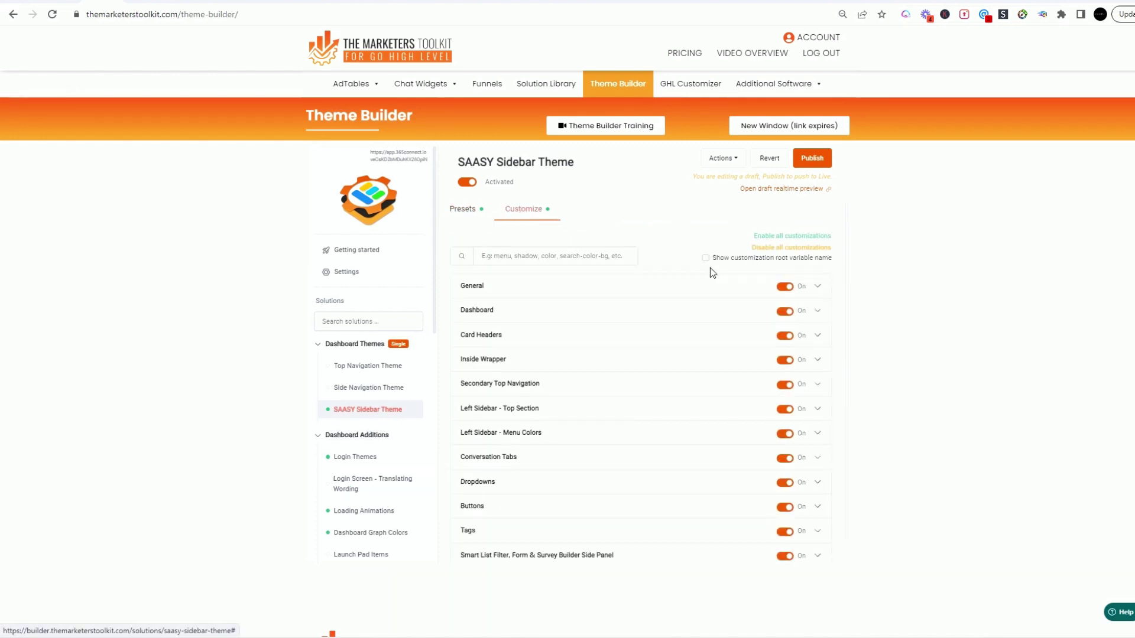
pyautogui.click(817, 290)
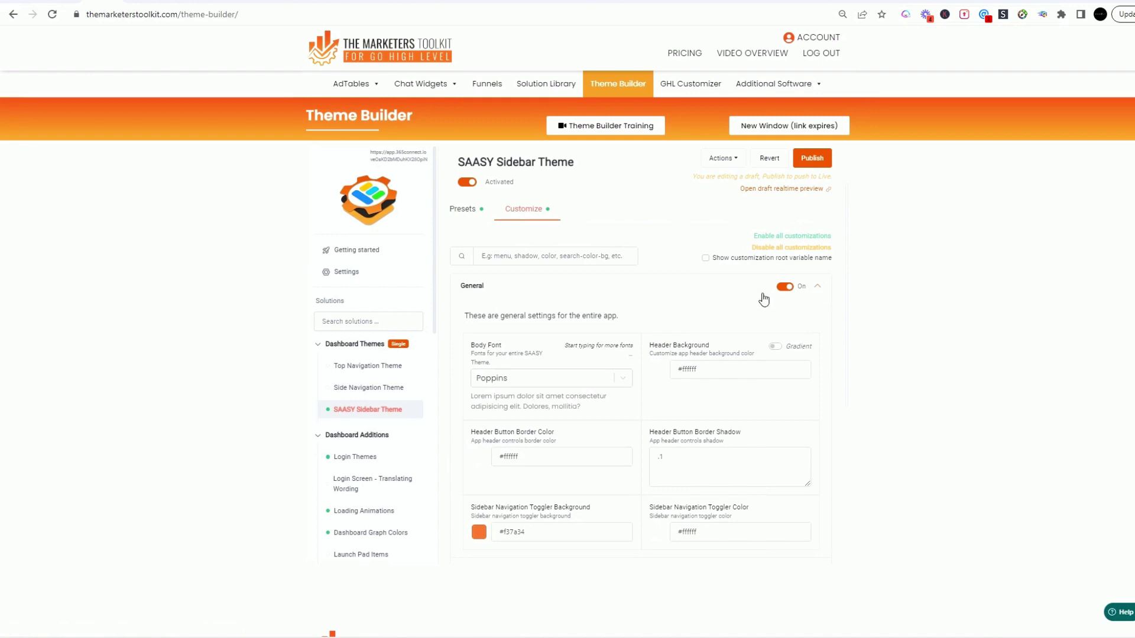
pyautogui.scroll(-2, 524, 407)
pyautogui.scroll(3, 524, 407)
pyautogui.scroll(-2, 524, 406)
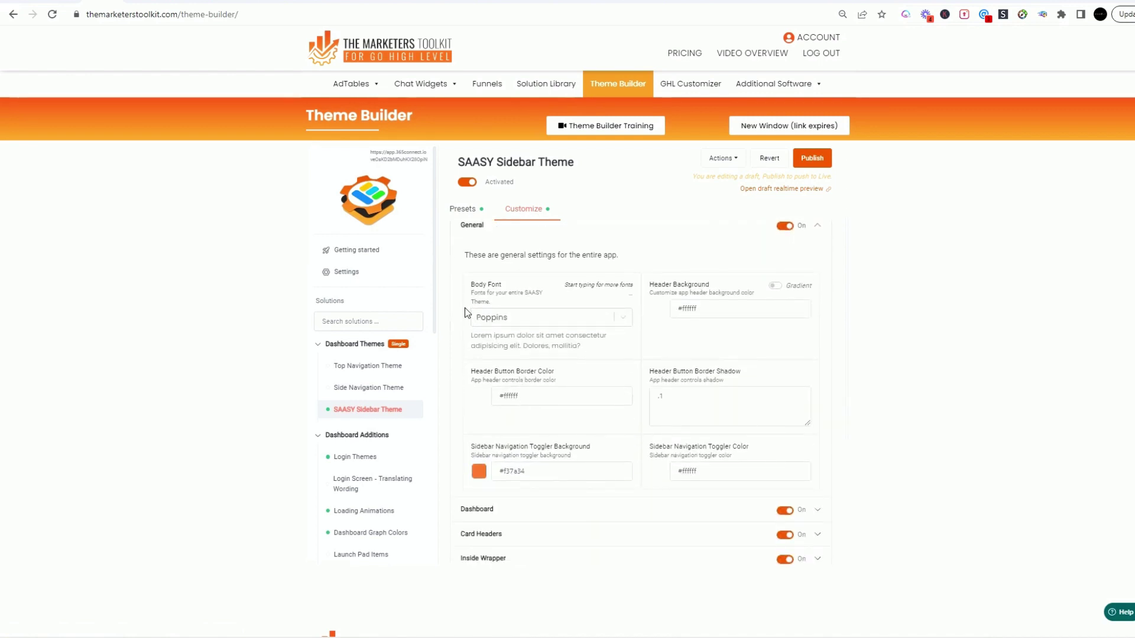
pyautogui.scroll(-3, 777, 344)
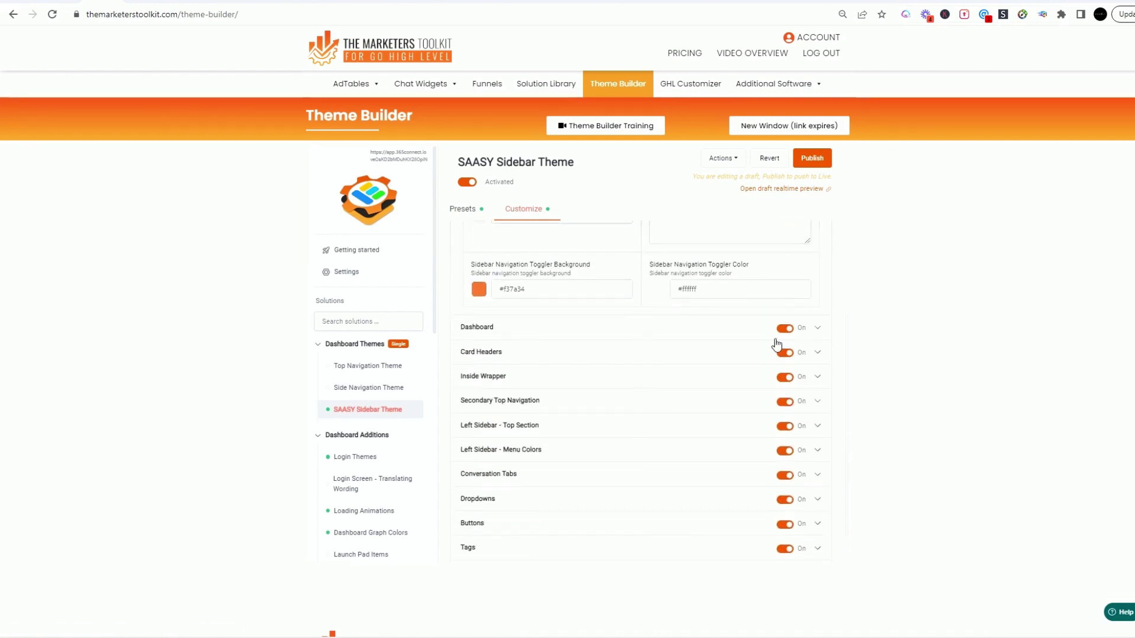
# Step: Expand the Dashboard and Card Headers sections to review stat card colours, then view the live dashboard
pyautogui.click(818, 332)
pyautogui.scroll(-2, 709, 407)
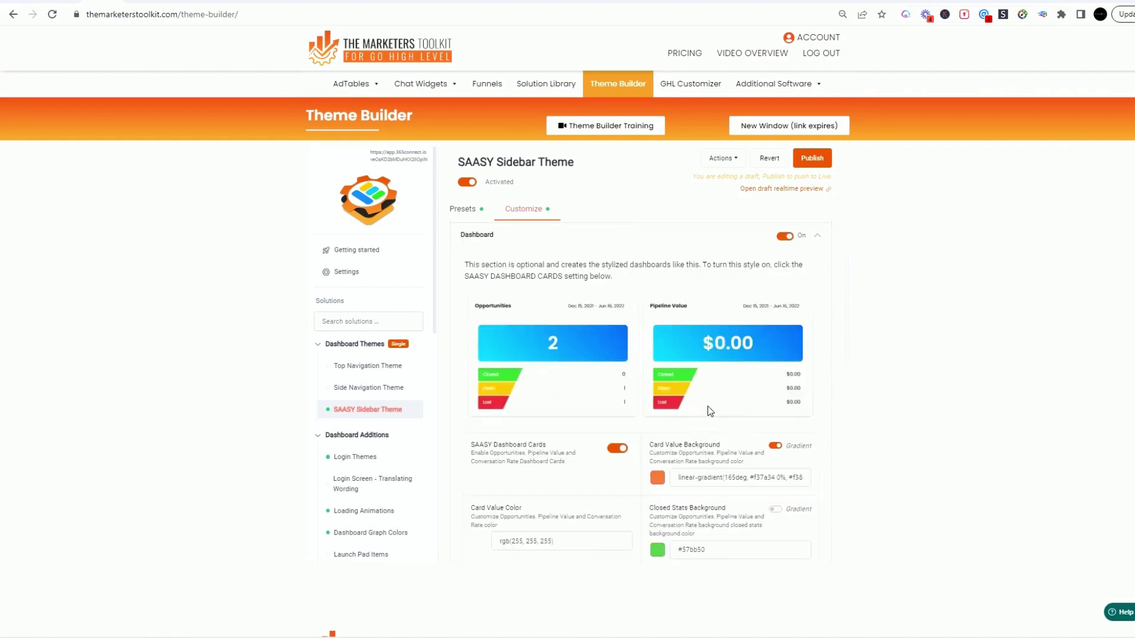
pyautogui.scroll(-12, 676, 383)
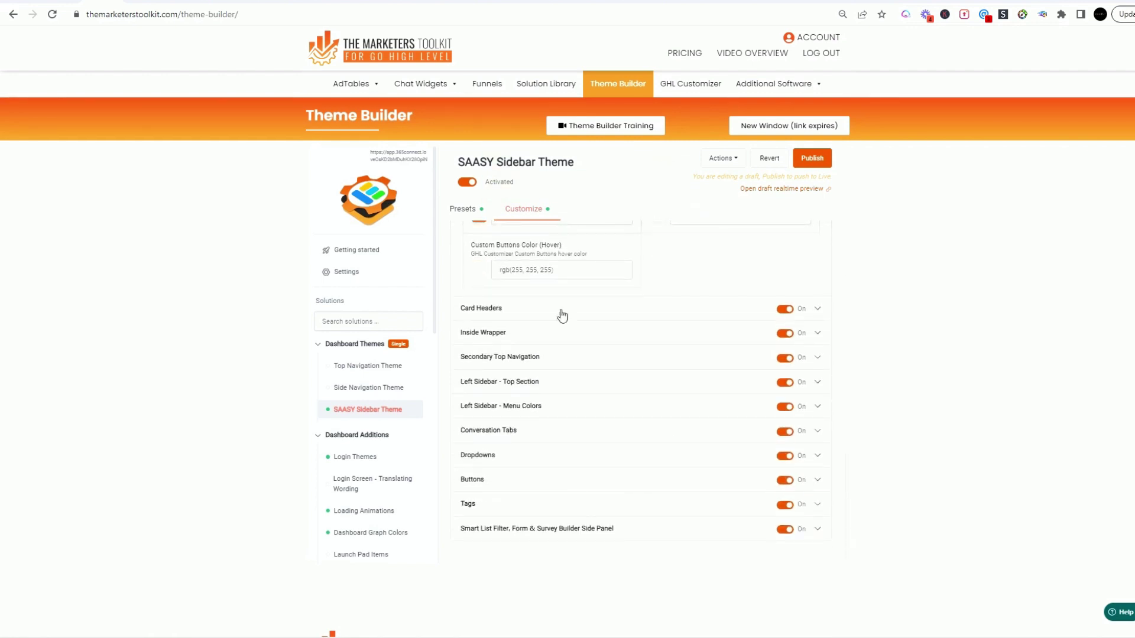
pyautogui.click(818, 316)
pyautogui.scroll(-3, 685, 430)
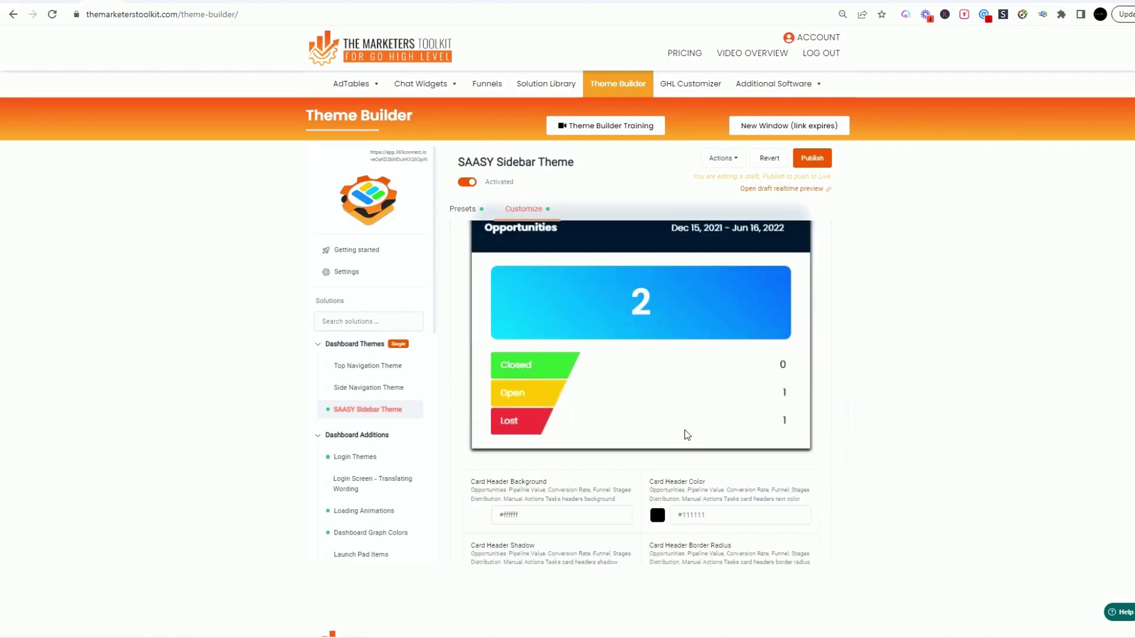
pyautogui.scroll(-8, 655, 426)
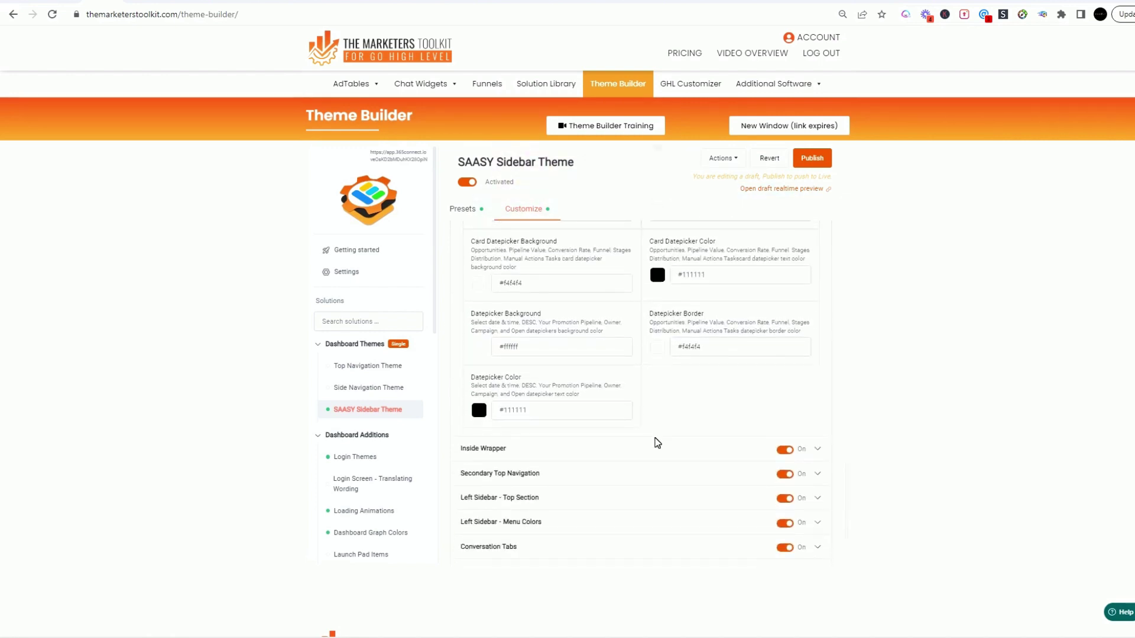
pyautogui.scroll(10, 595, 459)
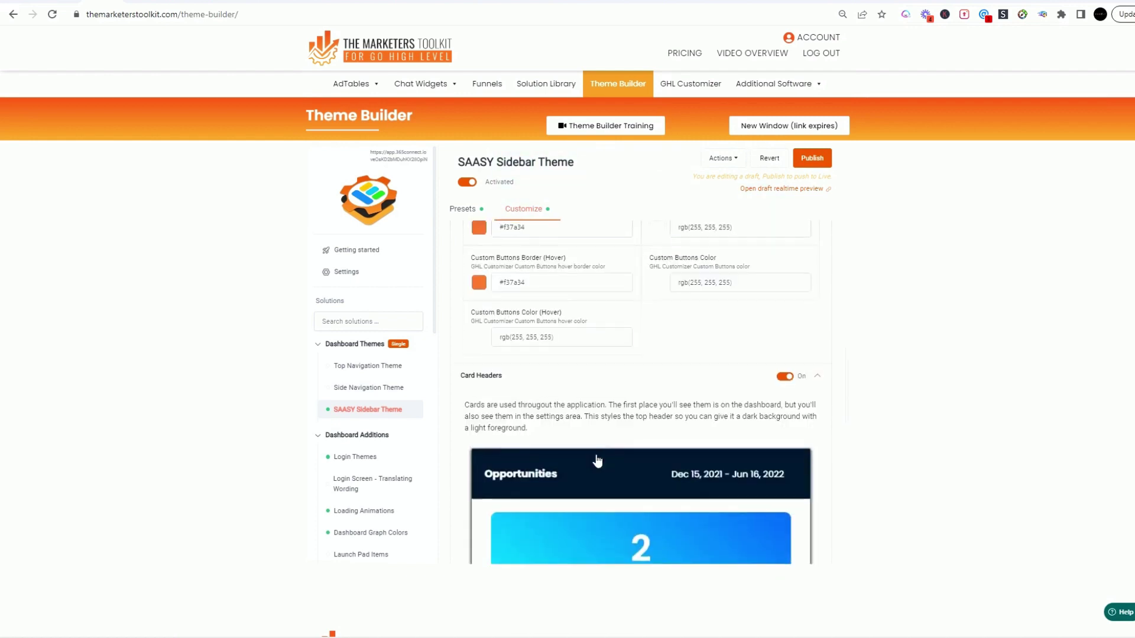
pyautogui.scroll(3, 584, 312)
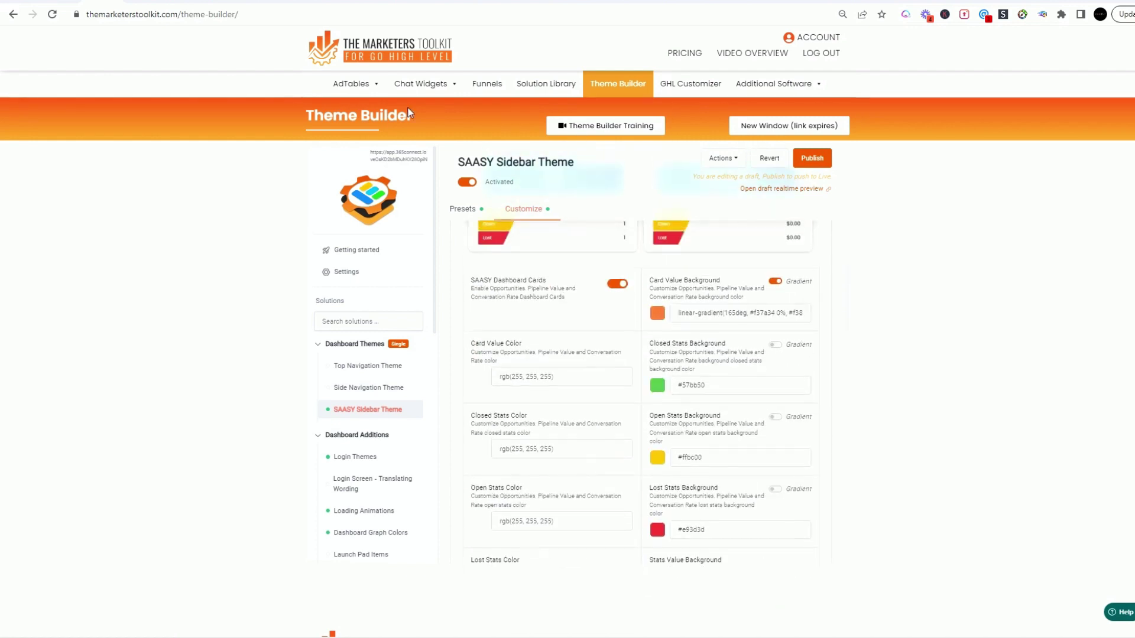
pyautogui.click(142, 3)
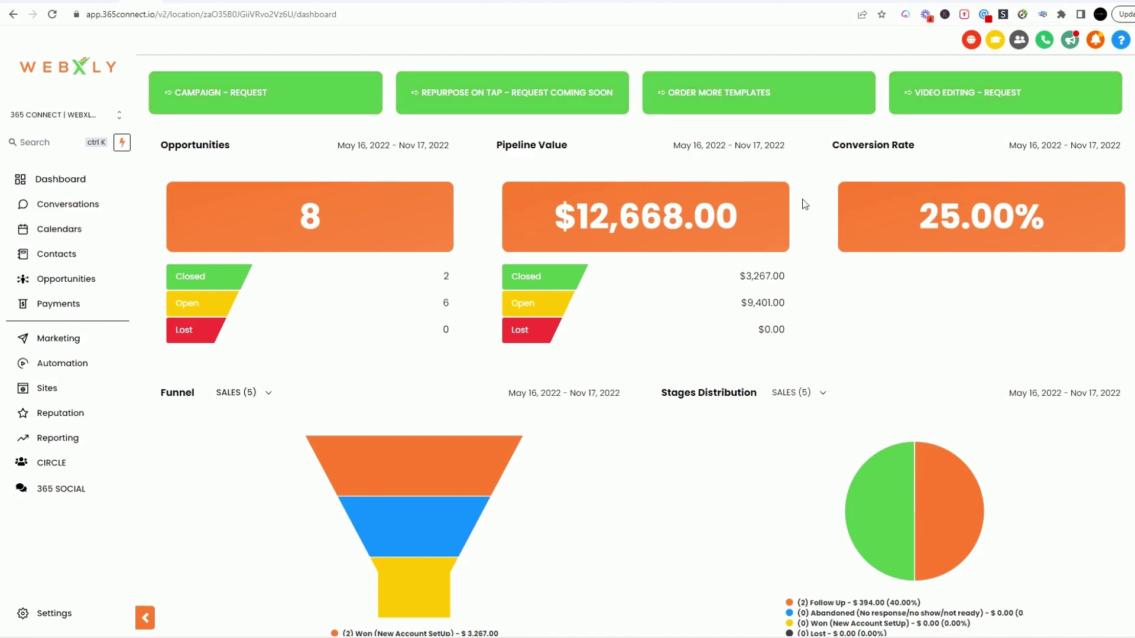
# Step: Scroll the live 365 Connect dashboard past the Lead Source Report to the Facebook and Google Ads sections
pyautogui.scroll(-12, 633, 476)
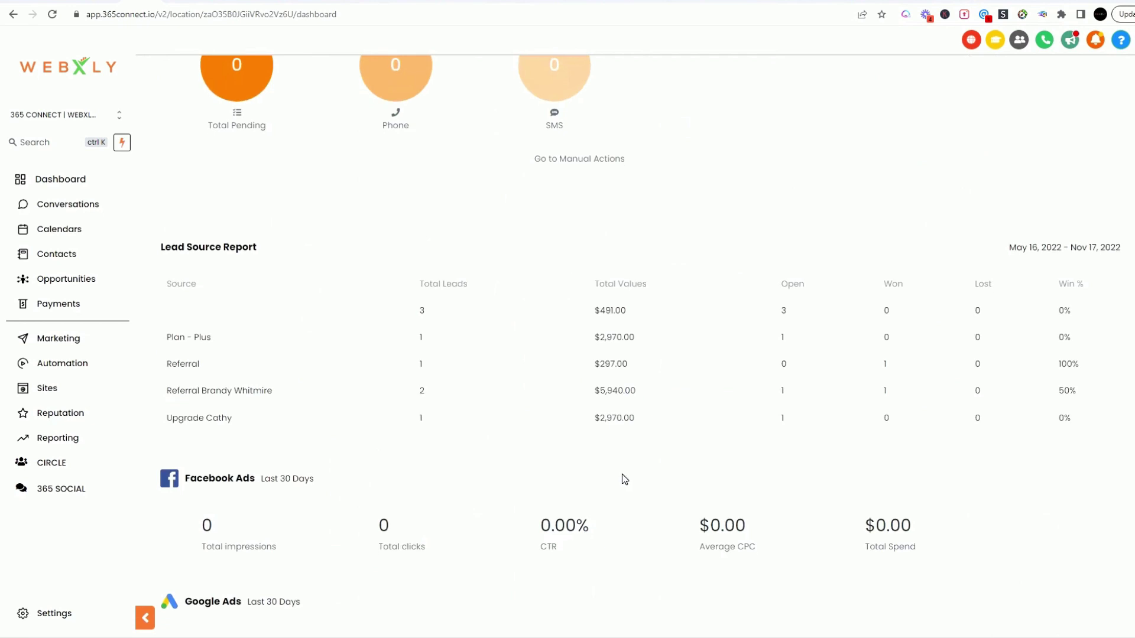
pyautogui.scroll(-5, 625, 478)
# Step: Return to the Theme Builder and scroll the solutions sidebar down toward Dashboard Additions
pyautogui.click(102, 4)
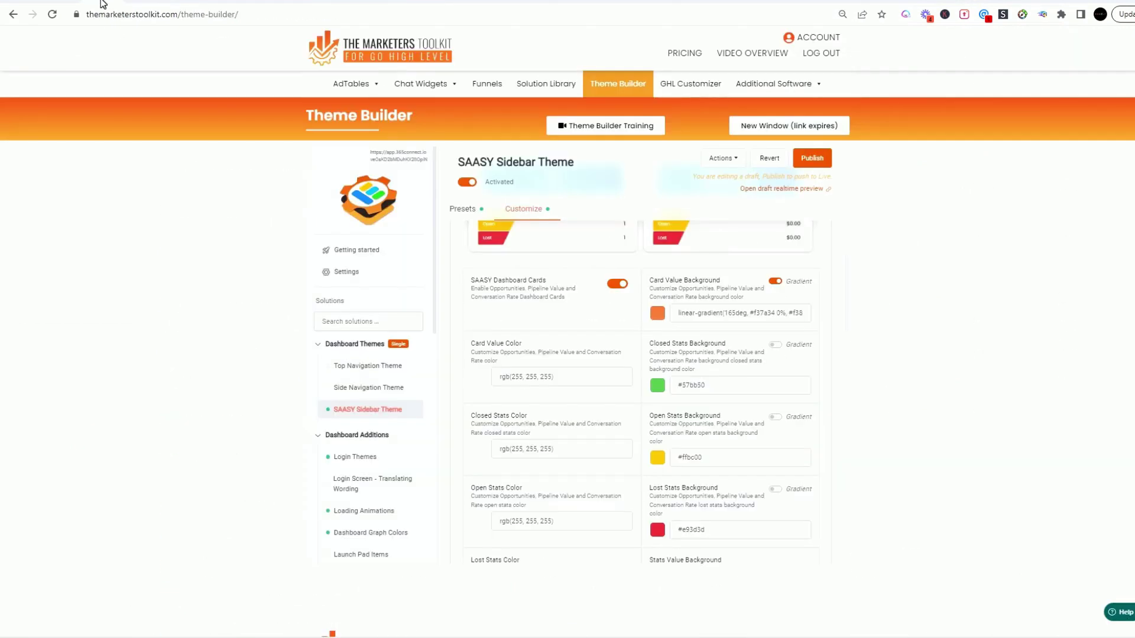
pyautogui.scroll(-2, 574, 412)
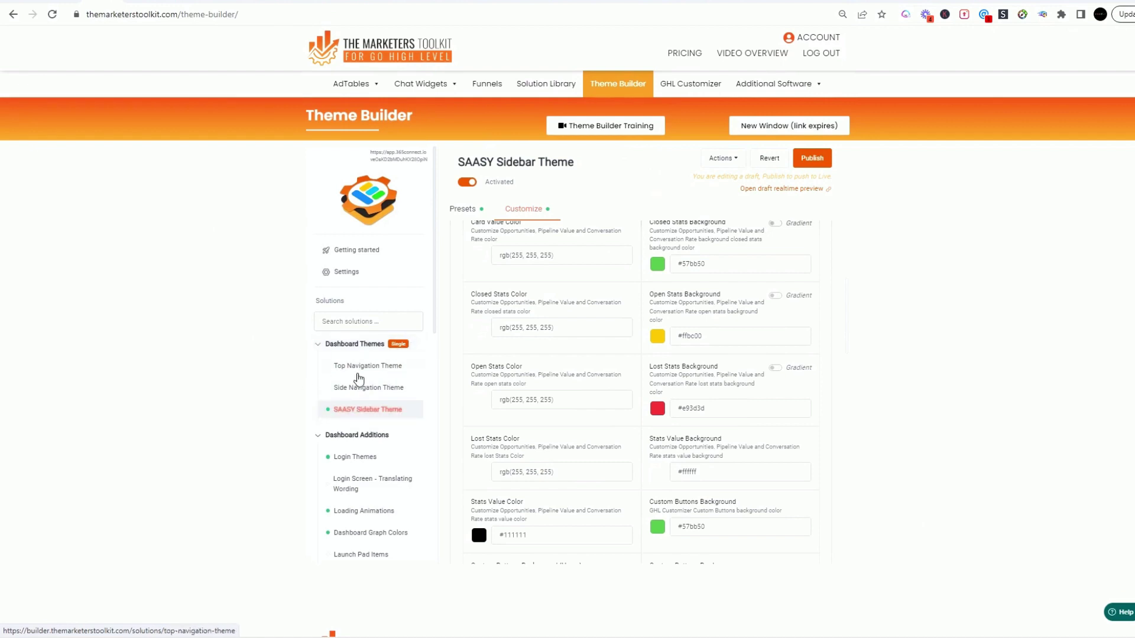
pyautogui.scroll(-3, 357, 379)
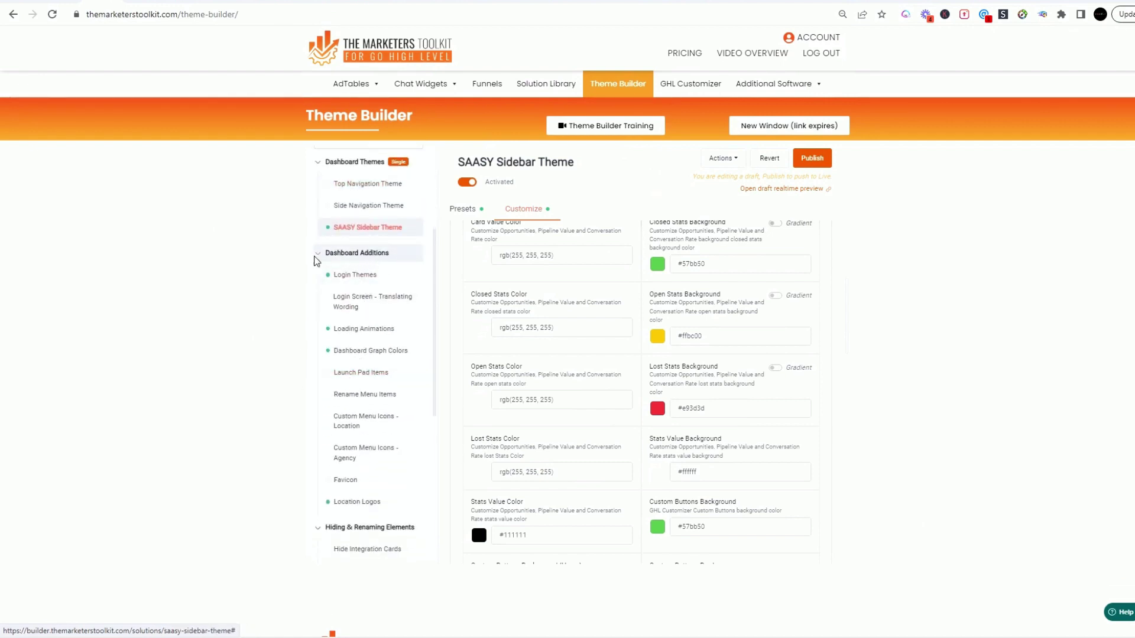
# Step: Browse the Login Themes presets and customization settings, then open Login Screen - Translating Wording
pyautogui.click(367, 282)
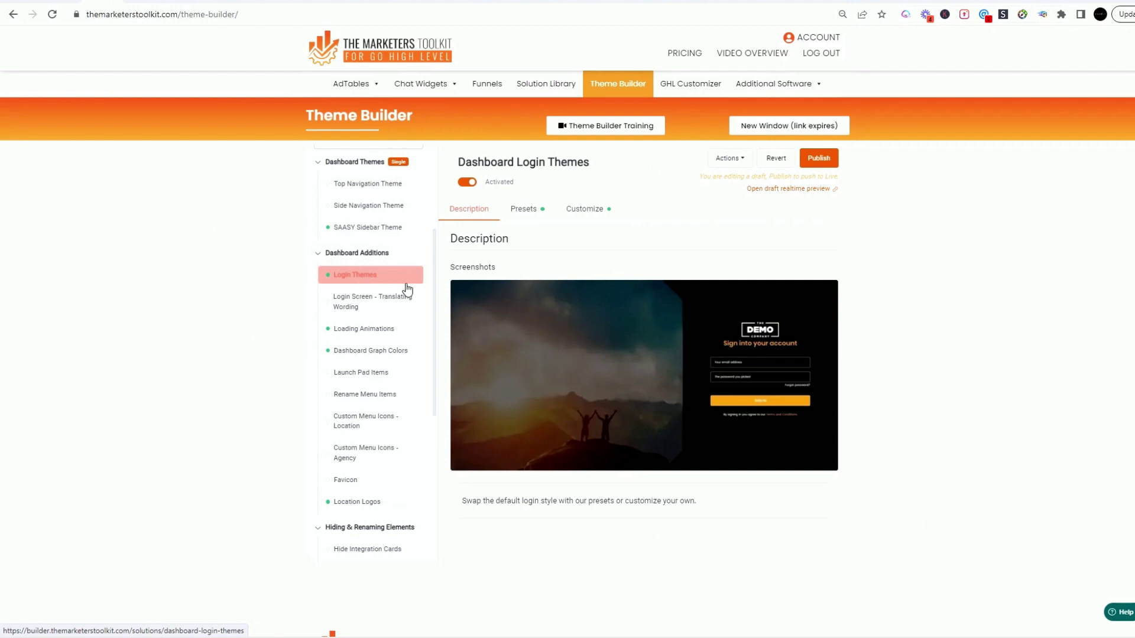
pyautogui.scroll(-3, 672, 368)
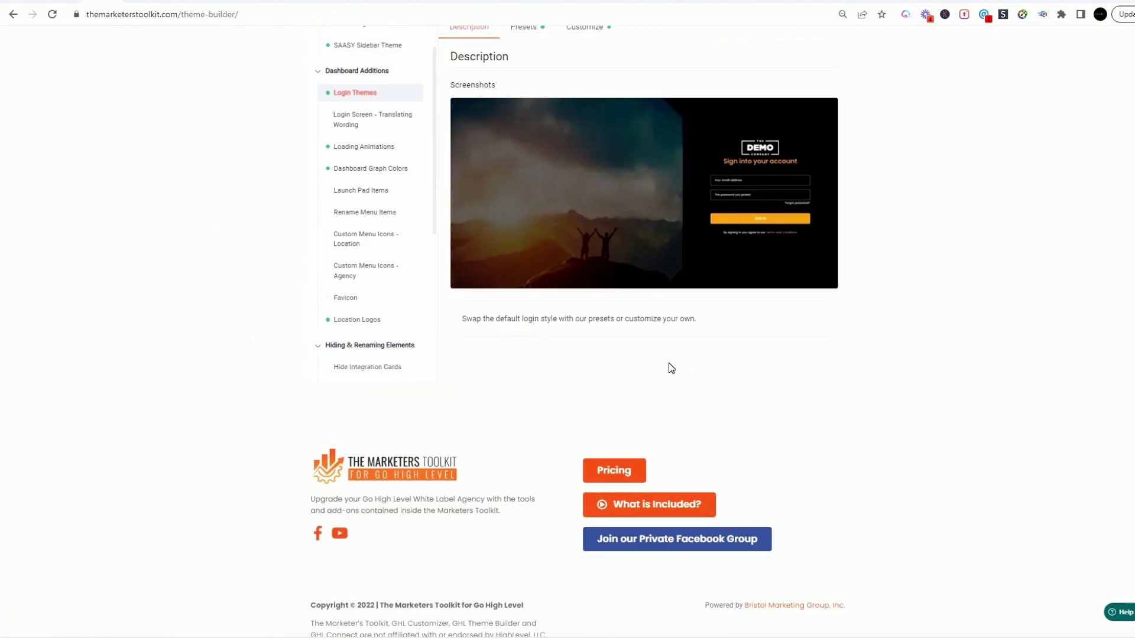
pyautogui.scroll(2, 621, 277)
pyautogui.click(527, 149)
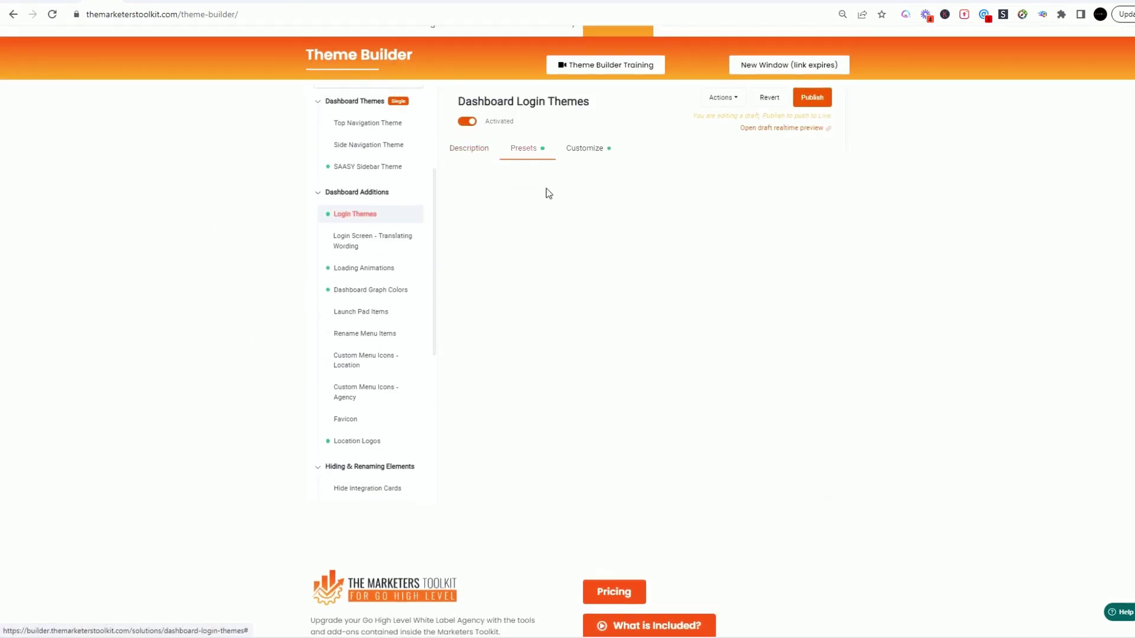
pyautogui.scroll(-7, 578, 318)
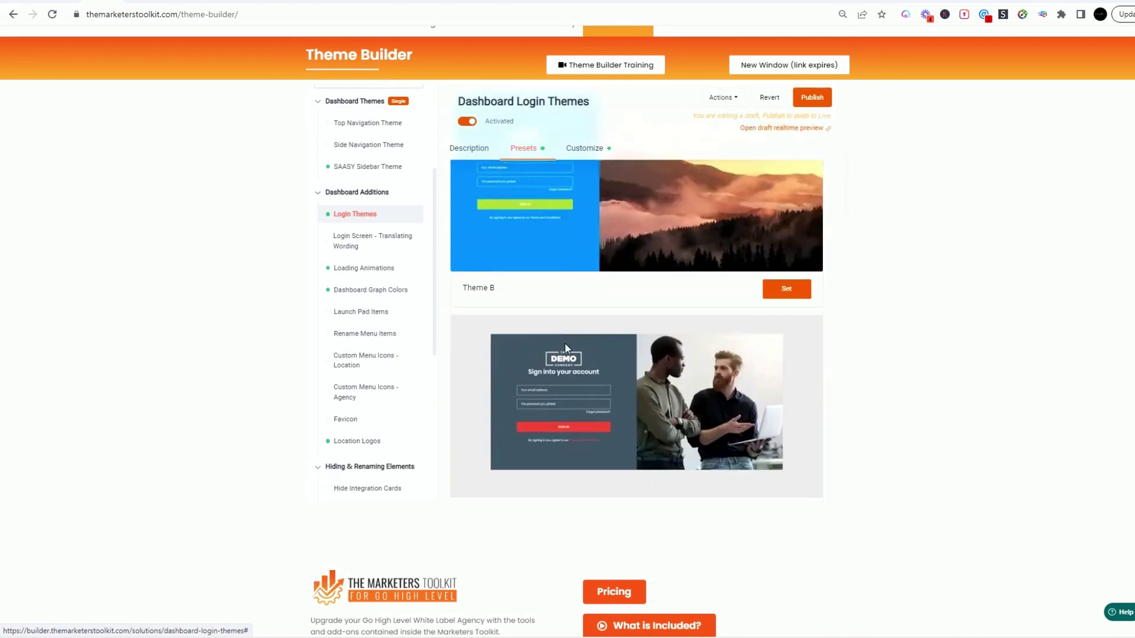
pyautogui.click(584, 149)
pyautogui.click(363, 254)
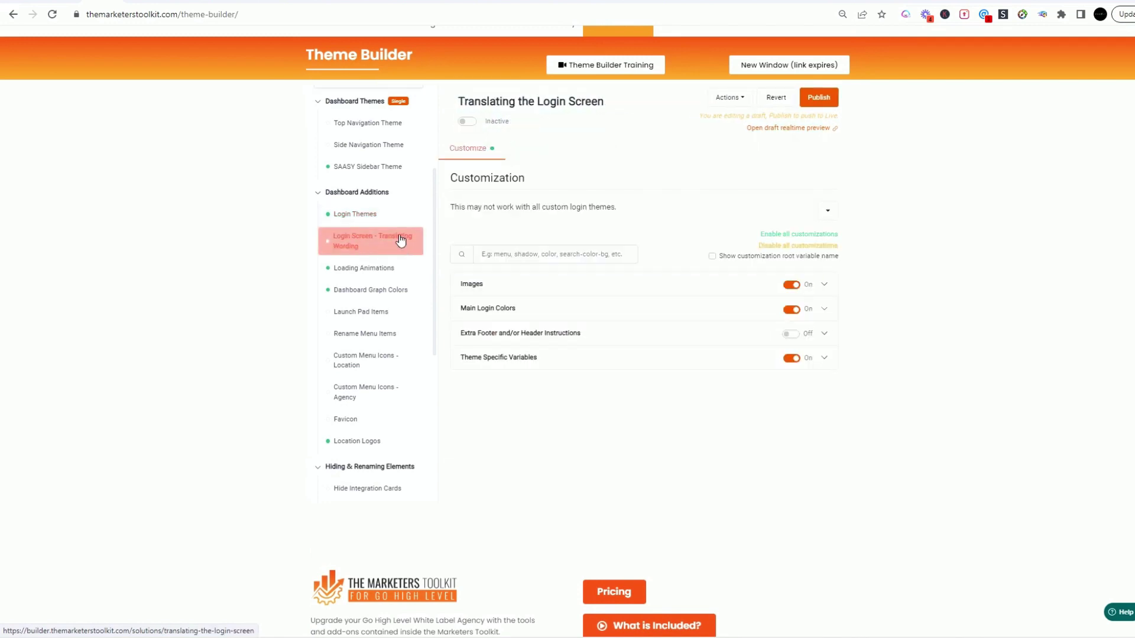
pyautogui.scroll(1, 580, 232)
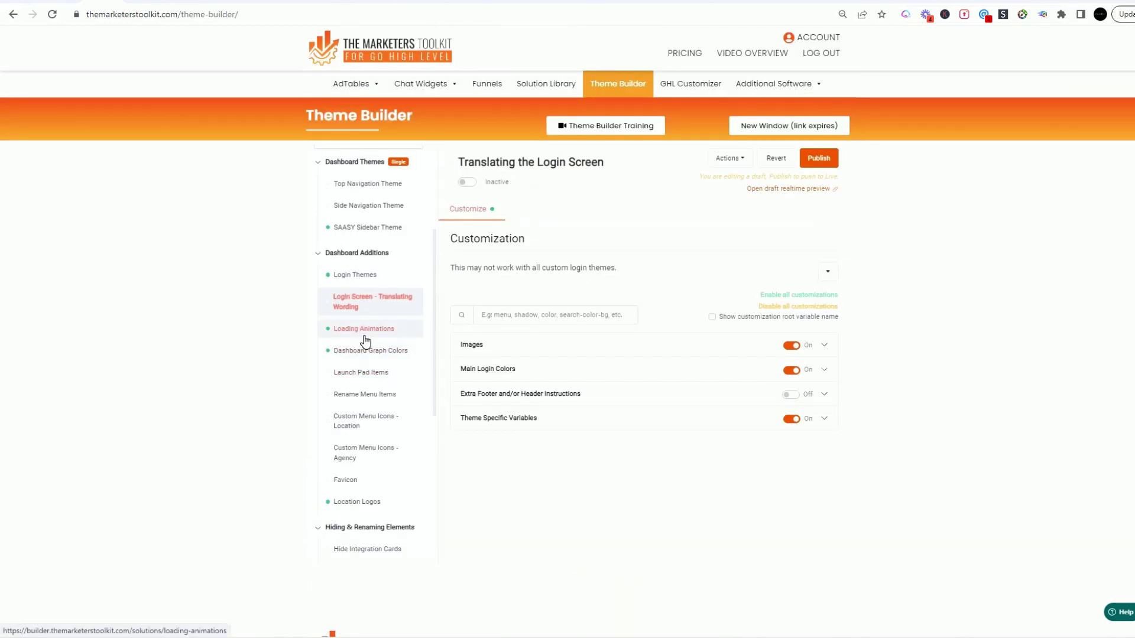
# Step: Expand the Loading Animations customization's Image settings and preview its dart-in-target logo image
pyautogui.click(364, 342)
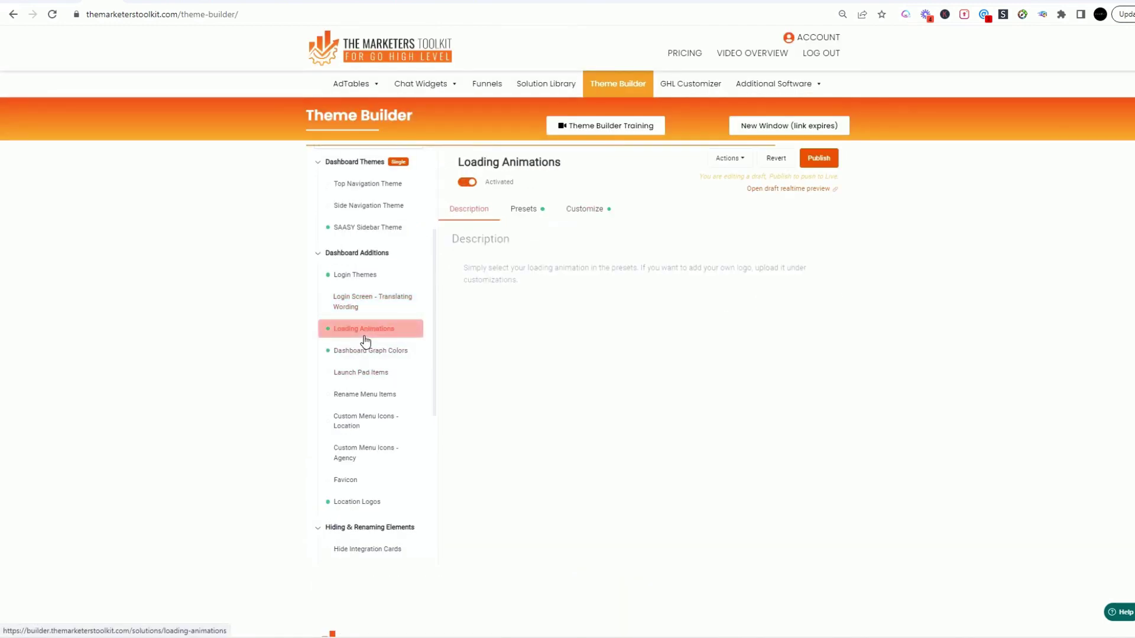
pyautogui.click(585, 213)
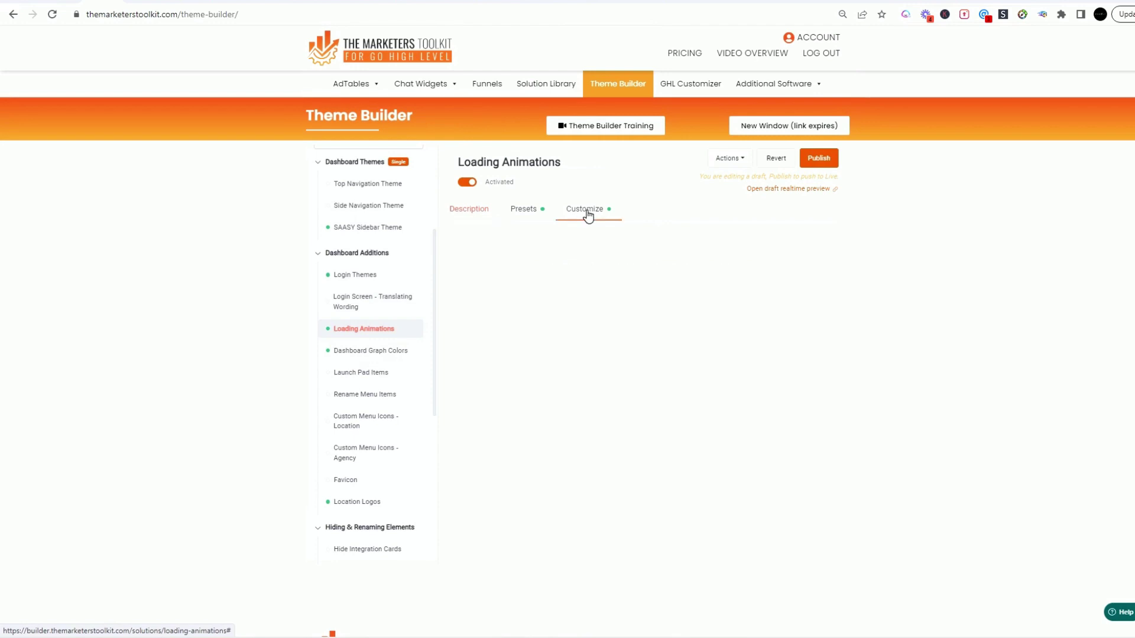
pyautogui.click(568, 353)
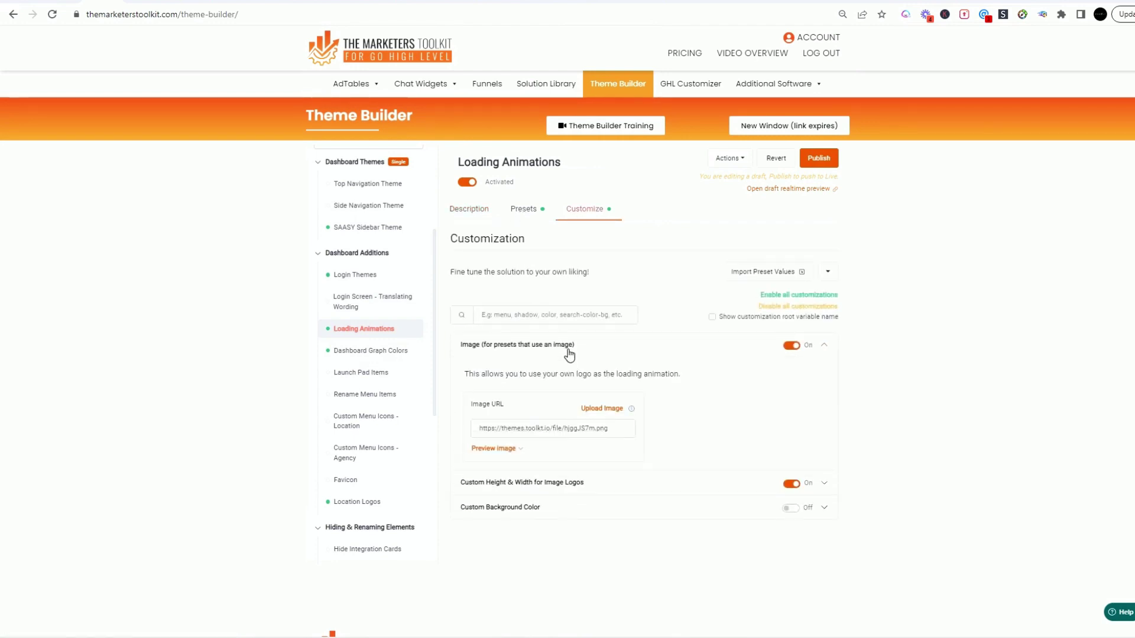
pyautogui.click(503, 449)
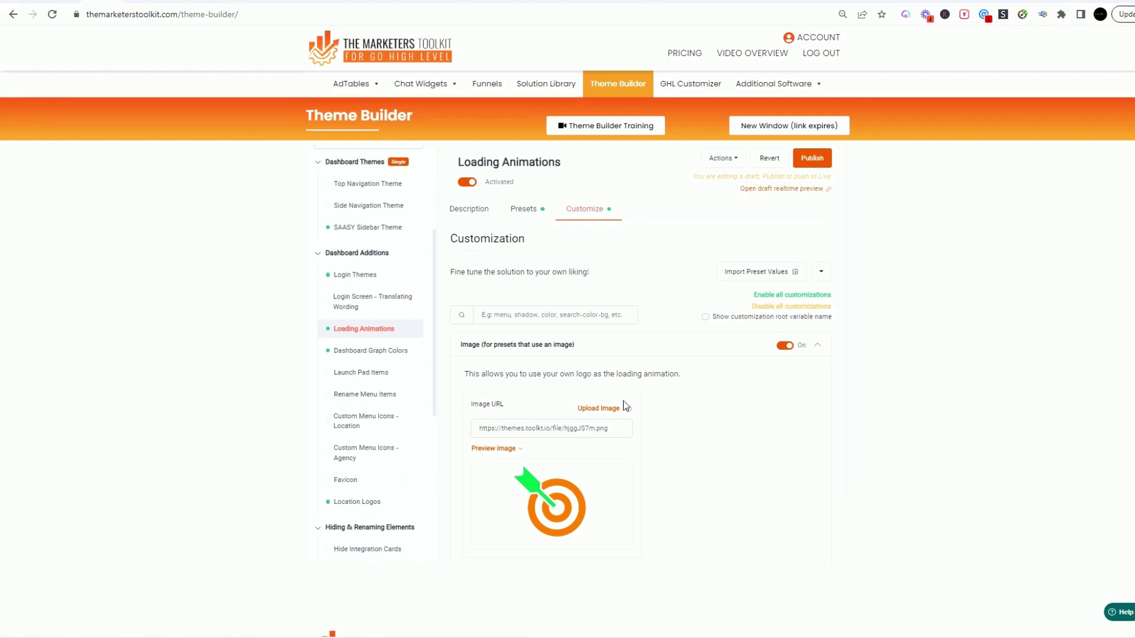
# Step: Open the Dashboard Graph Colors solution and browse its presets
pyautogui.scroll(-1, 380, 291)
pyautogui.click(380, 290)
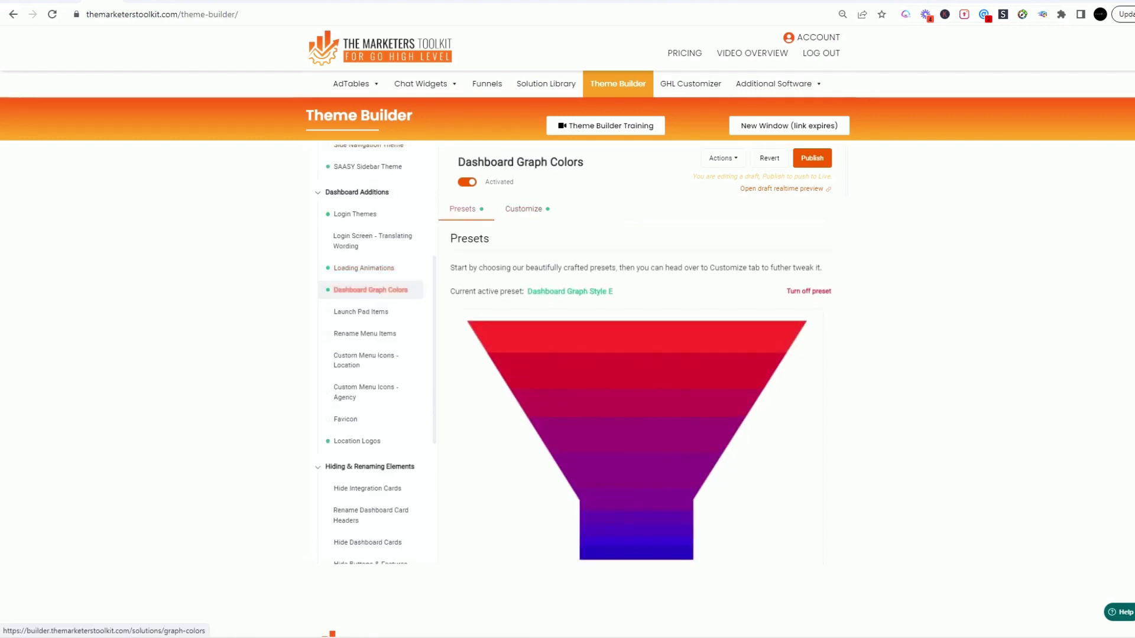
pyautogui.scroll(-5, 644, 335)
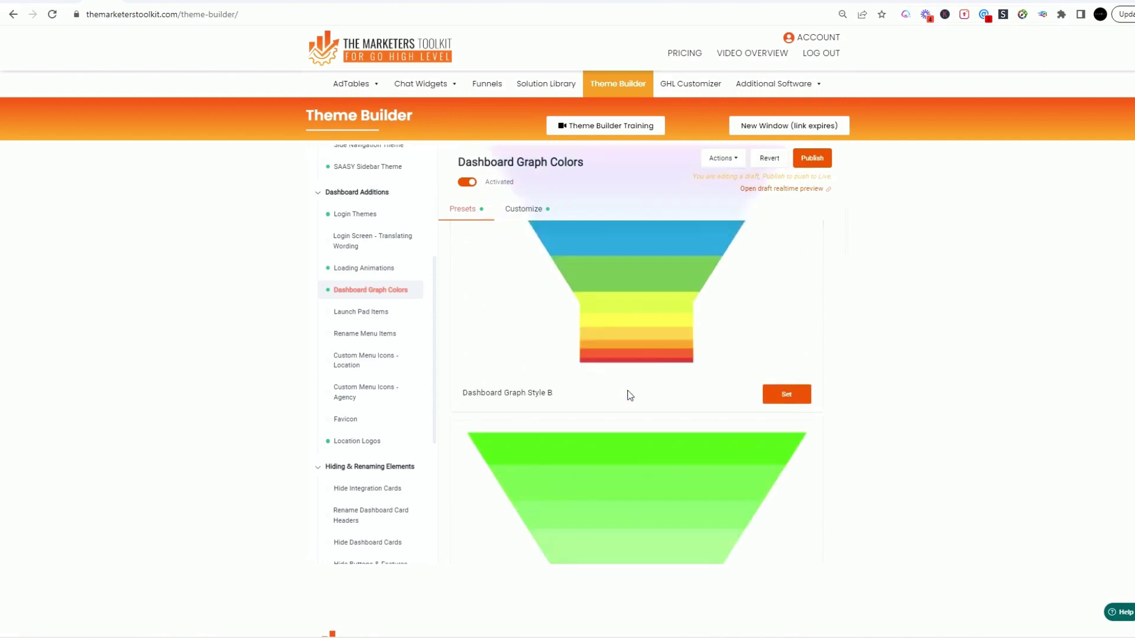
pyautogui.scroll(-8, 628, 393)
pyautogui.scroll(4, 628, 393)
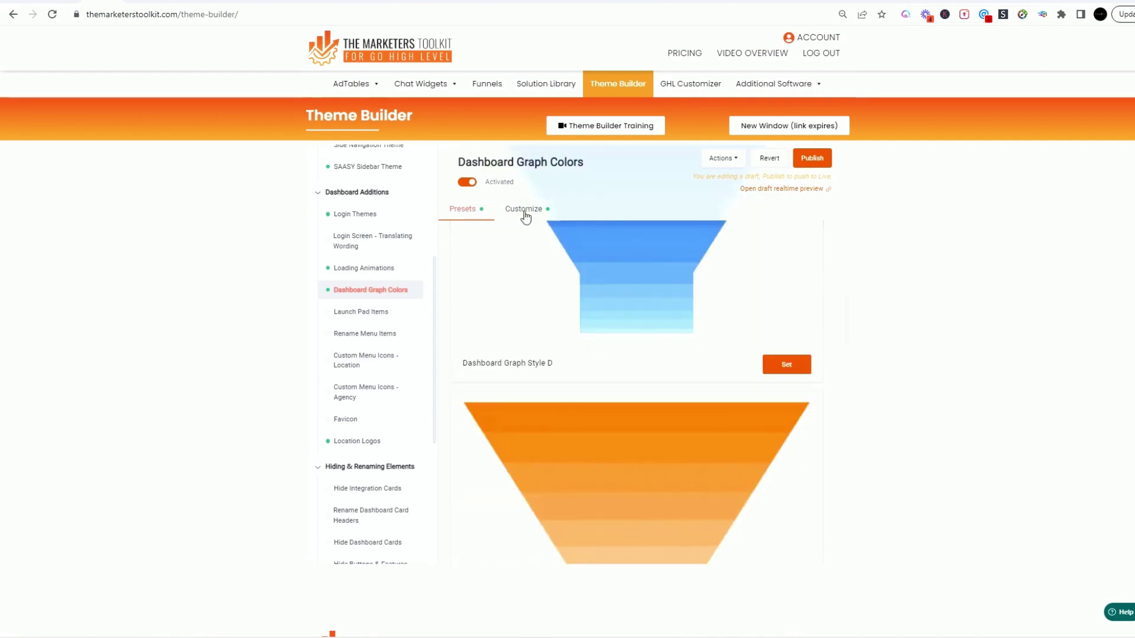
# Step: Expand Chart Colors to show the Color 0–9 values with funnel and pie previews, then open Launch Pad Items
pyautogui.click(524, 213)
pyautogui.scroll(-1, 633, 336)
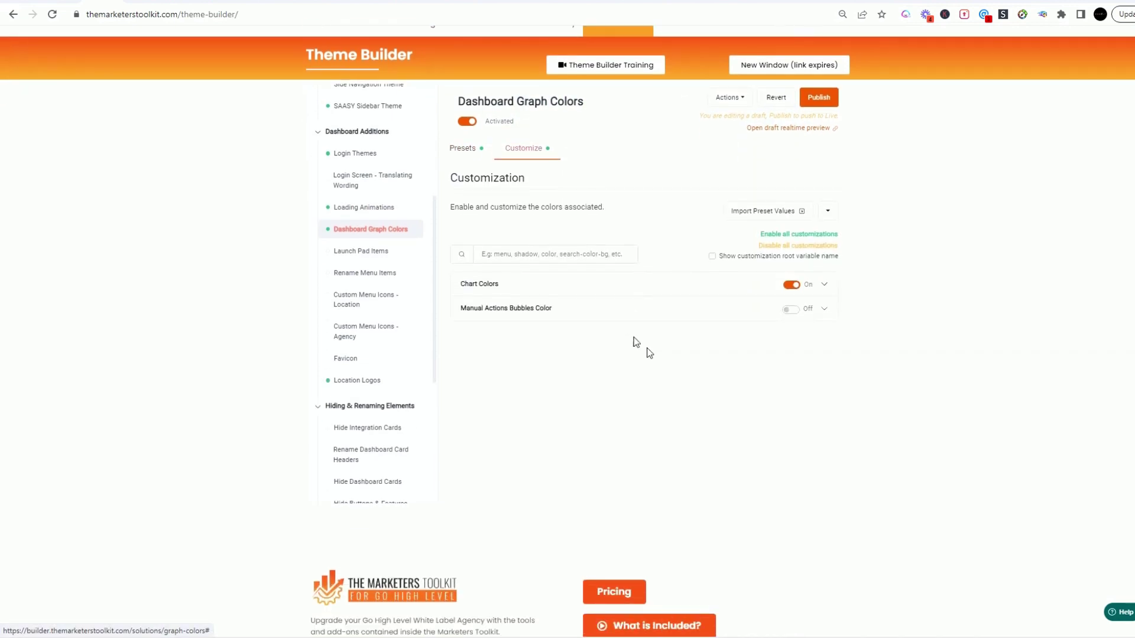
pyautogui.click(814, 294)
pyautogui.scroll(-5, 630, 380)
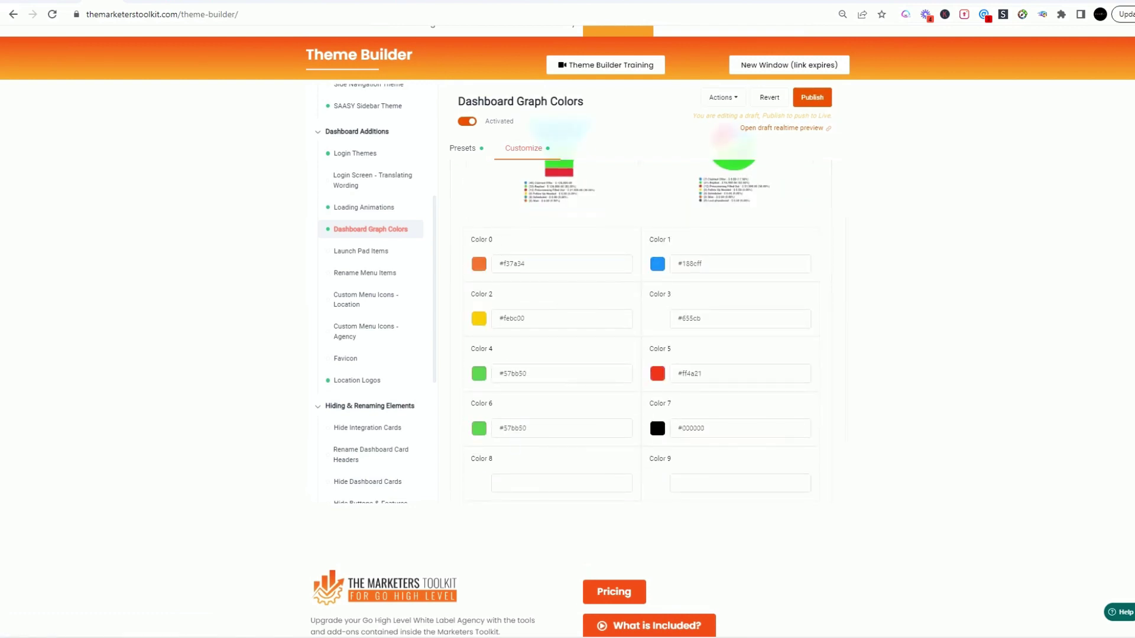
pyautogui.scroll(2, 540, 328)
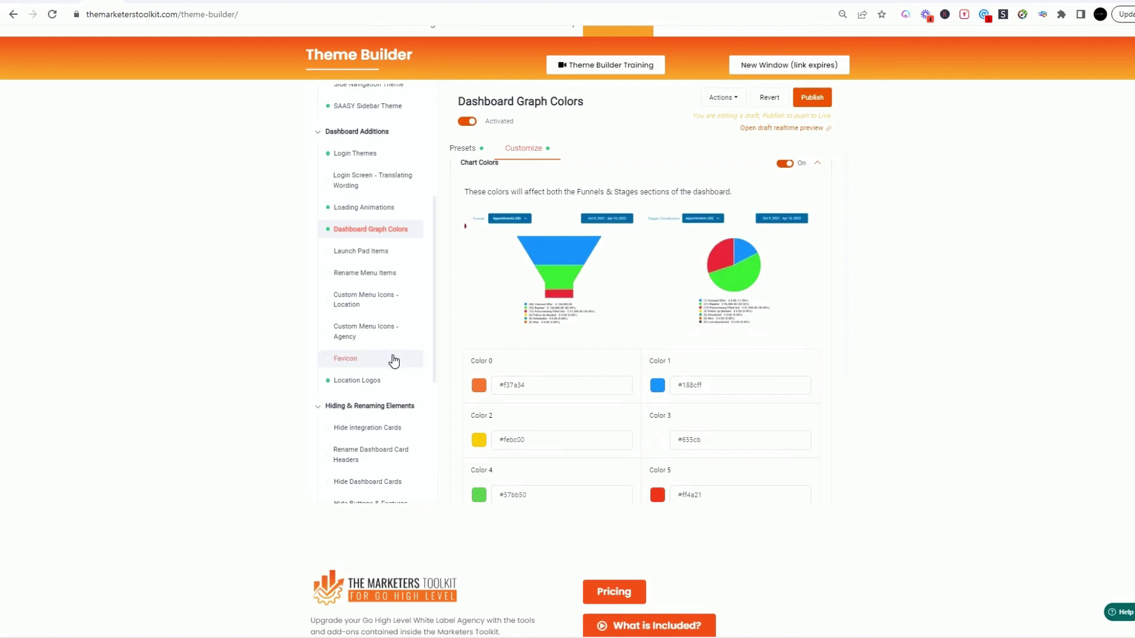
pyautogui.click(361, 251)
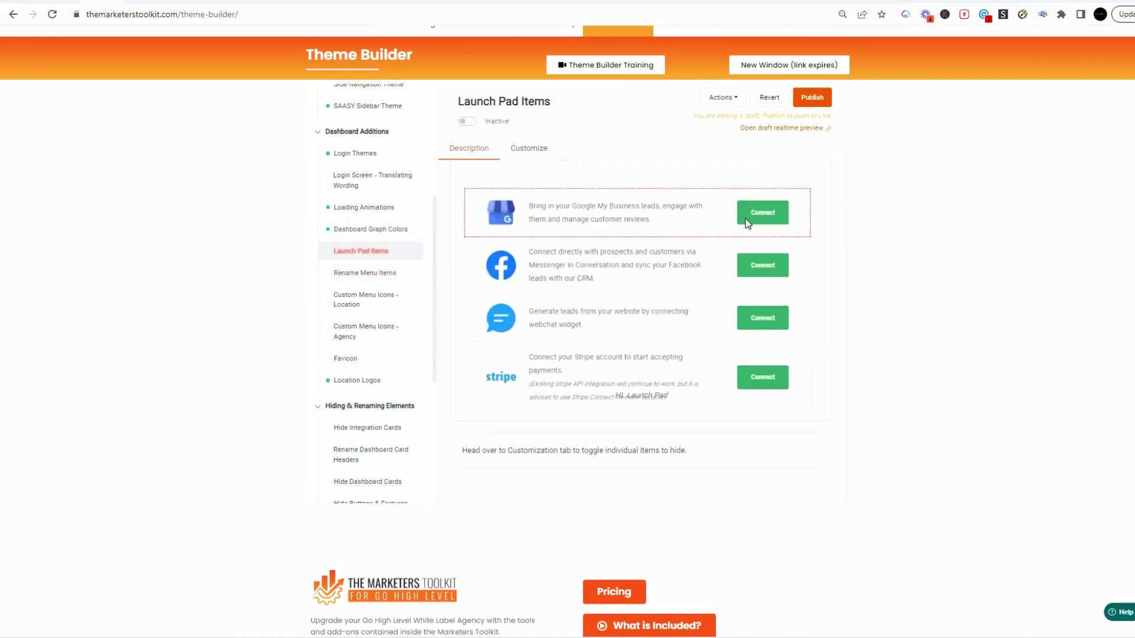
# Step: Browse the Rename Menu Items and Custom Menu Icons - Location solutions
pyautogui.click(374, 273)
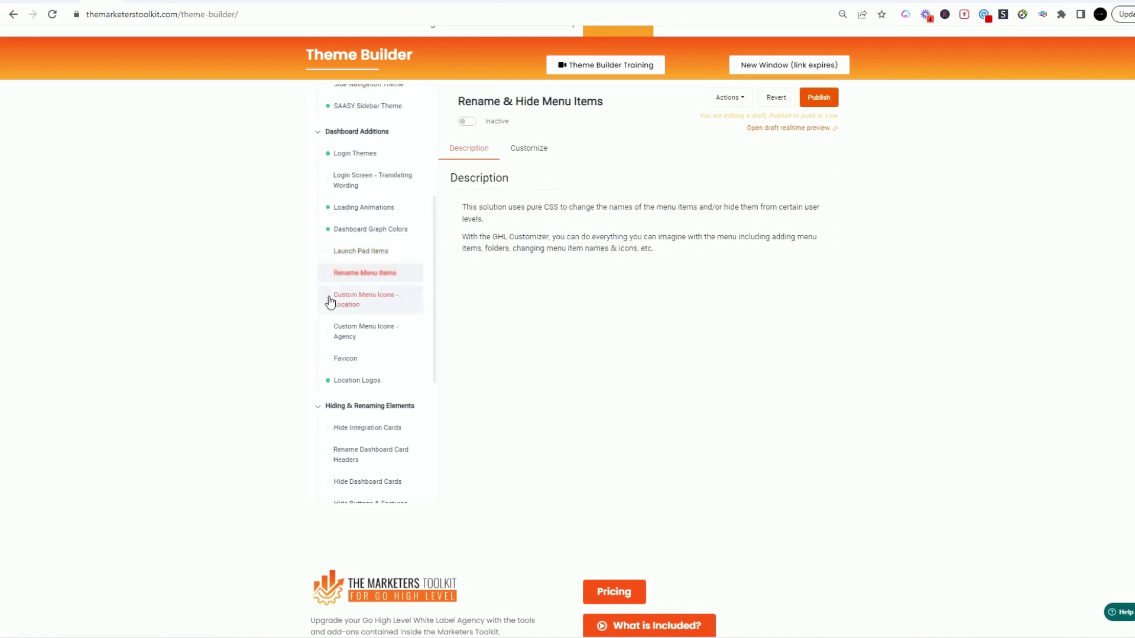
pyautogui.click(383, 306)
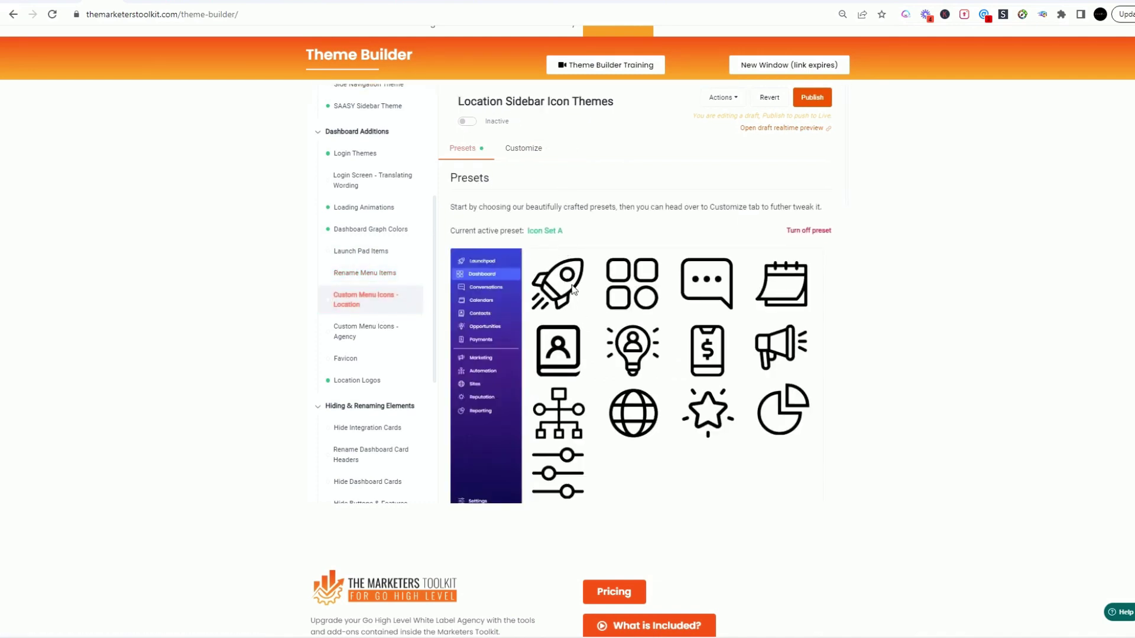
pyautogui.scroll(-8, 598, 324)
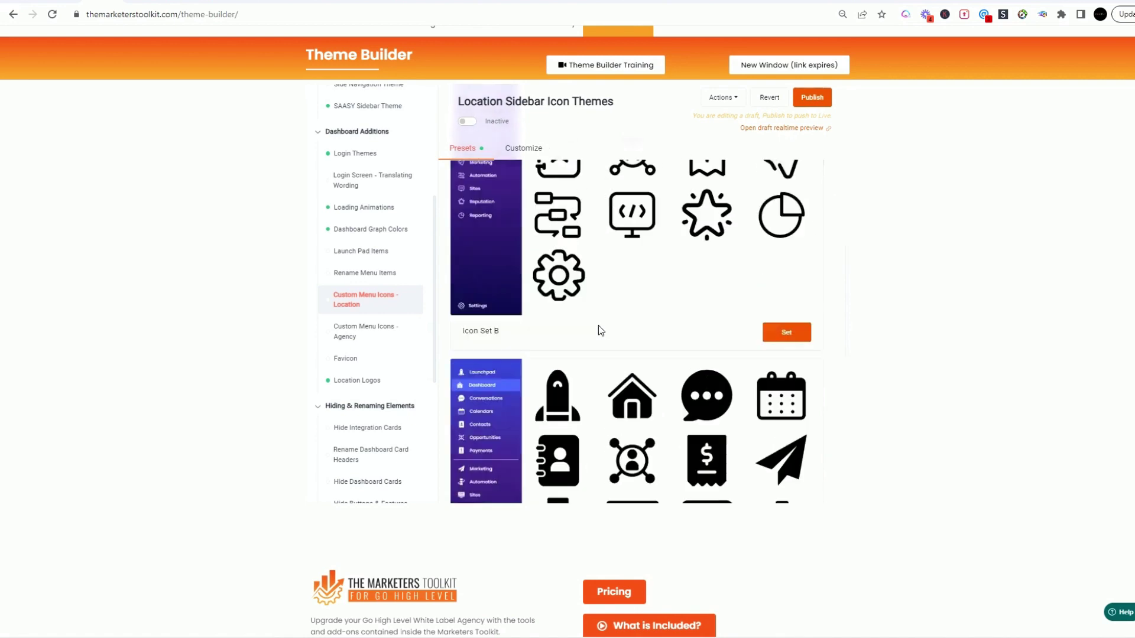
pyautogui.scroll(1, 598, 325)
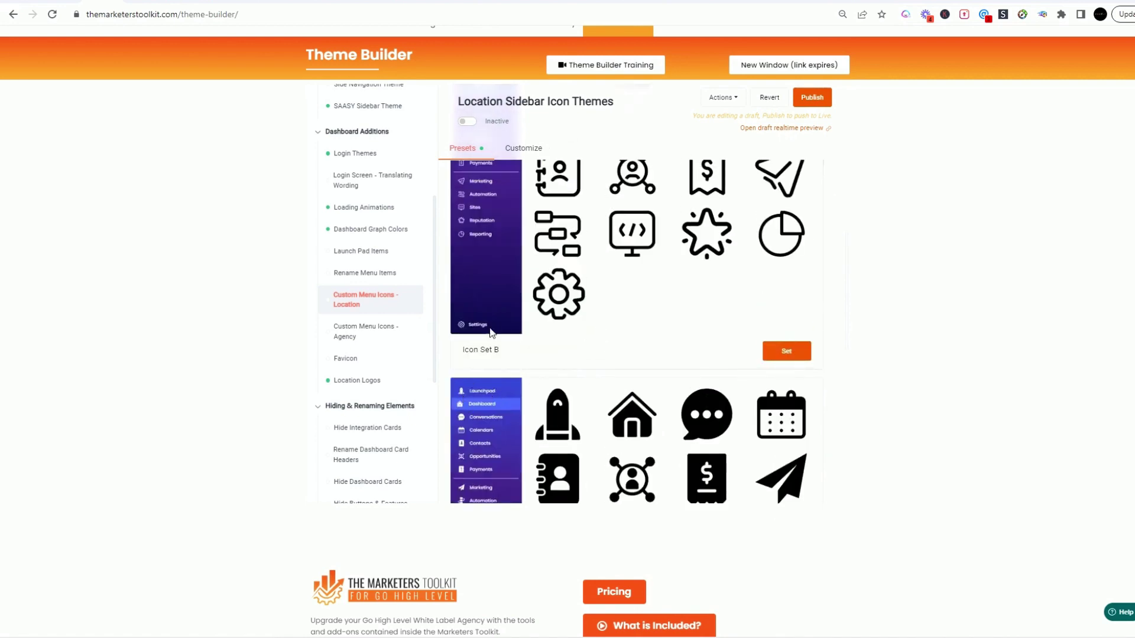
pyautogui.scroll(3, 490, 333)
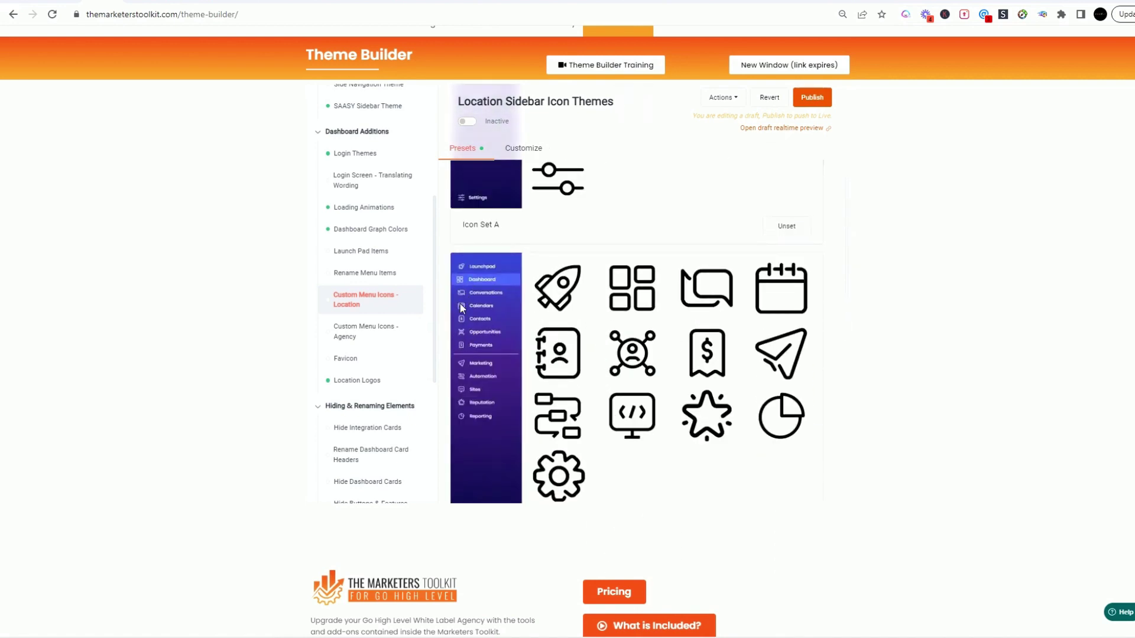
pyautogui.scroll(2, 460, 307)
# Step: Expand Smartlists Icon Settings in location icon customization, then open Agency Sidebar Icon Themes
pyautogui.click(523, 147)
pyautogui.scroll(-1, 670, 384)
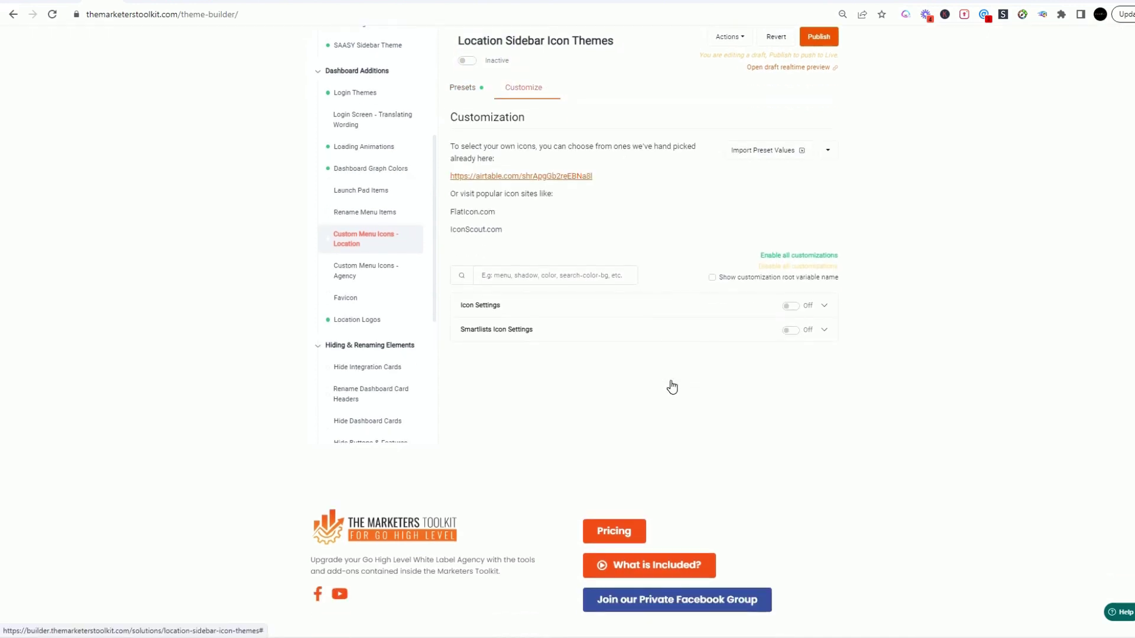
pyautogui.click(825, 331)
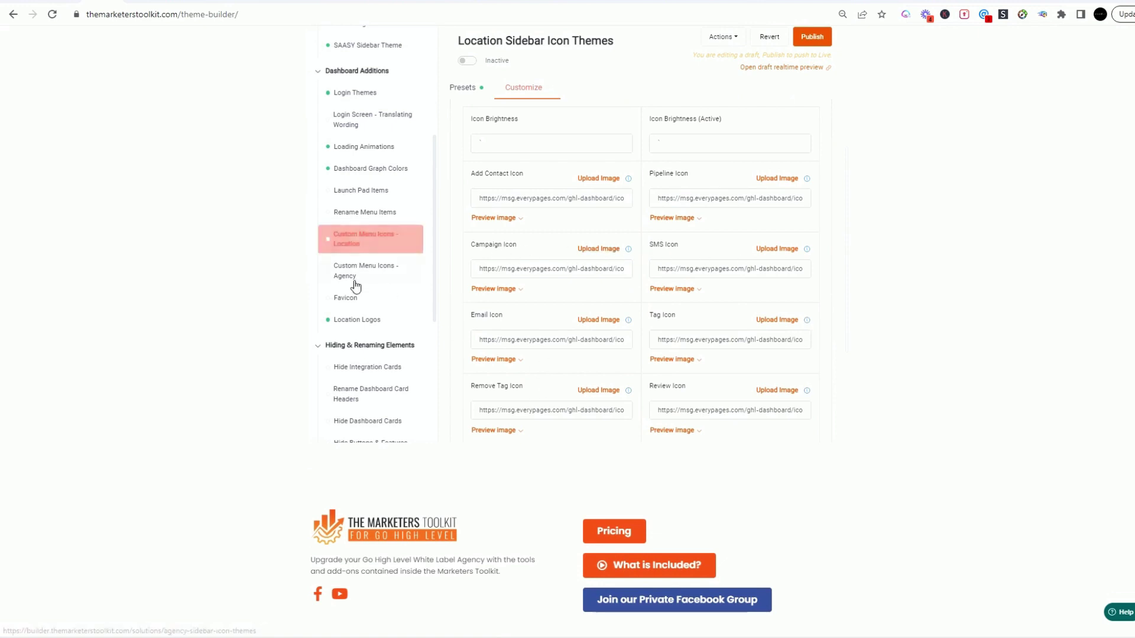
pyautogui.click(374, 279)
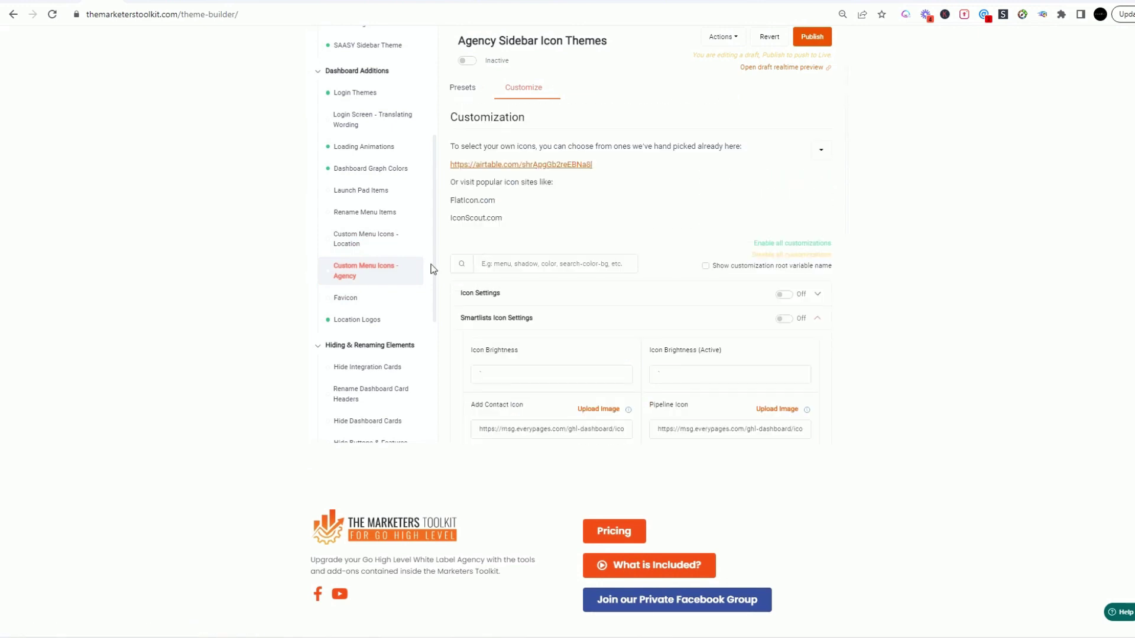
# Step: View the agency sidebar icon presets and the Favicon customization settings
pyautogui.click(468, 95)
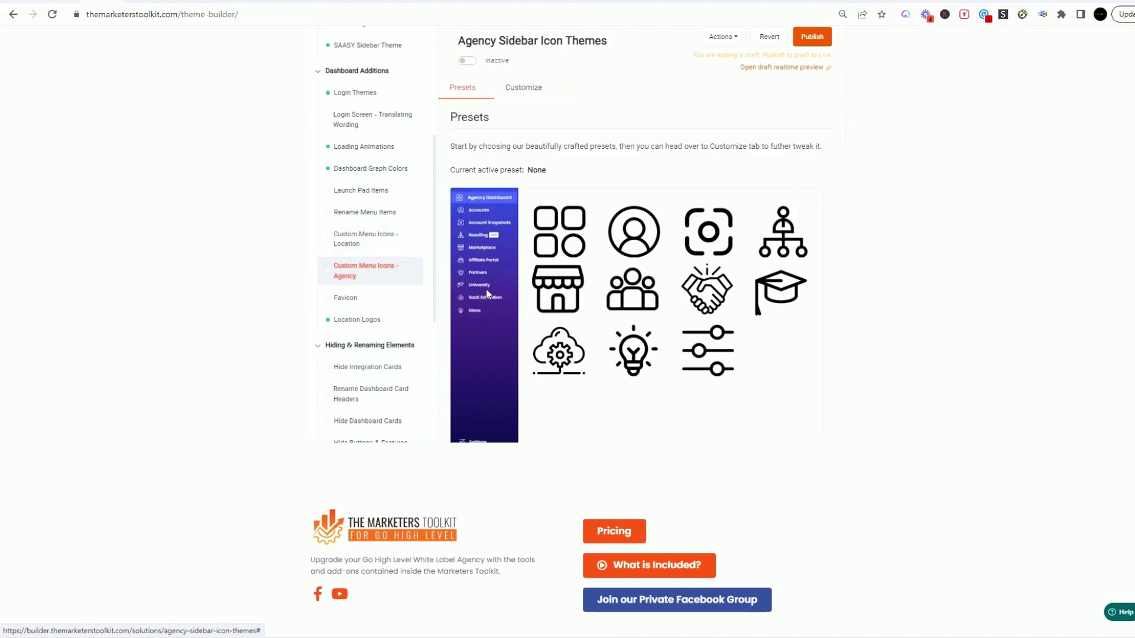
pyautogui.click(355, 308)
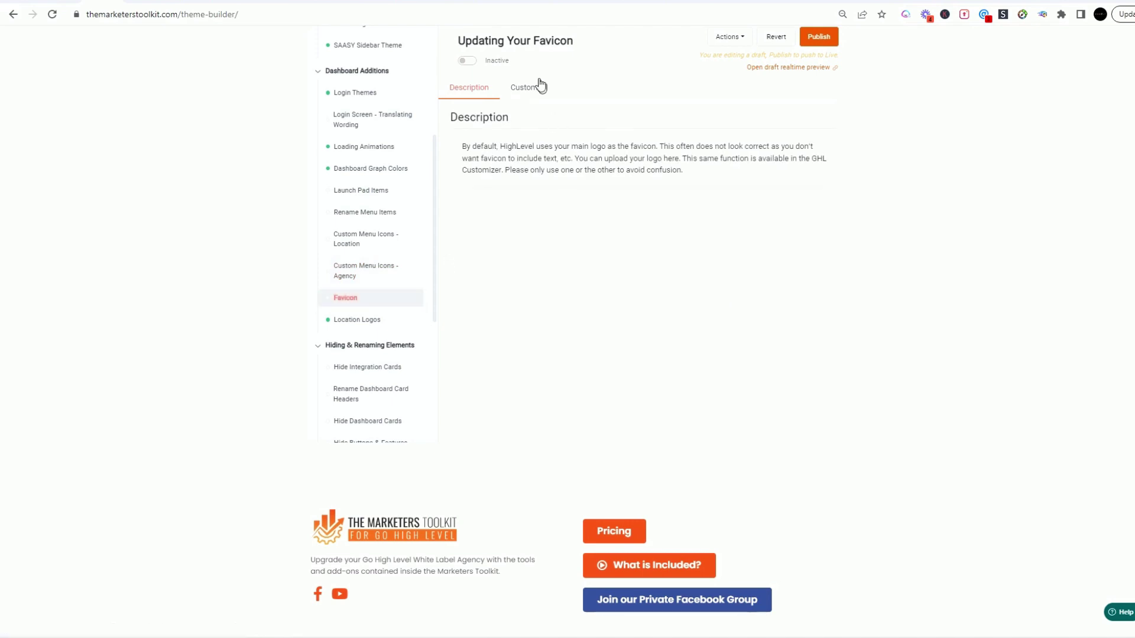
pyautogui.click(527, 93)
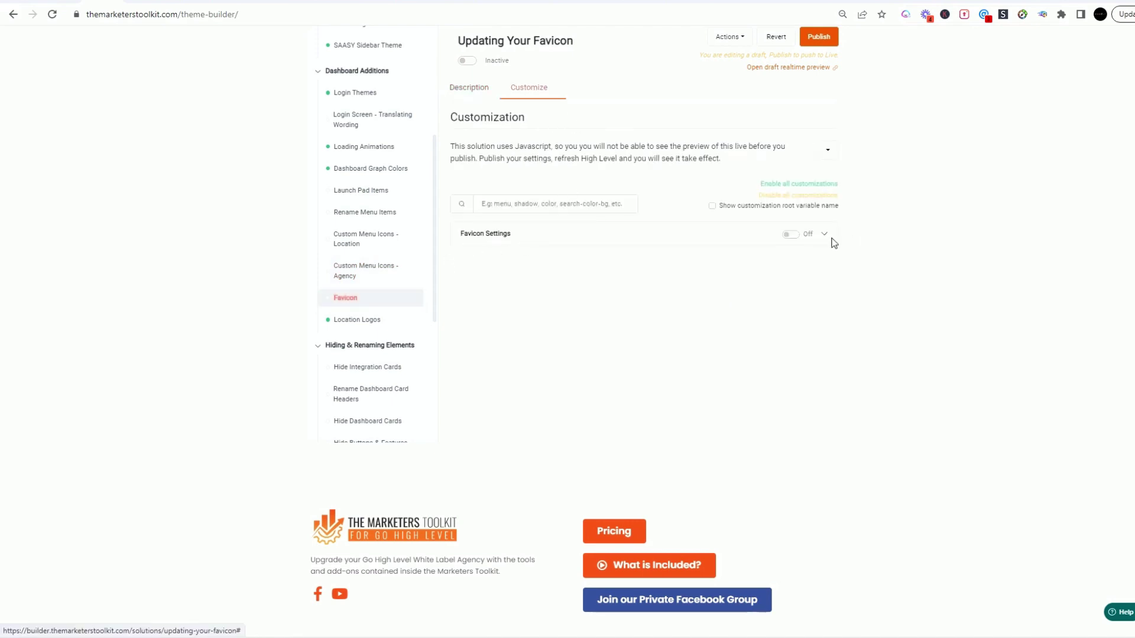
# Step: Open Location Logos and scroll through its location ID and CSS selector explanation
pyautogui.click(351, 324)
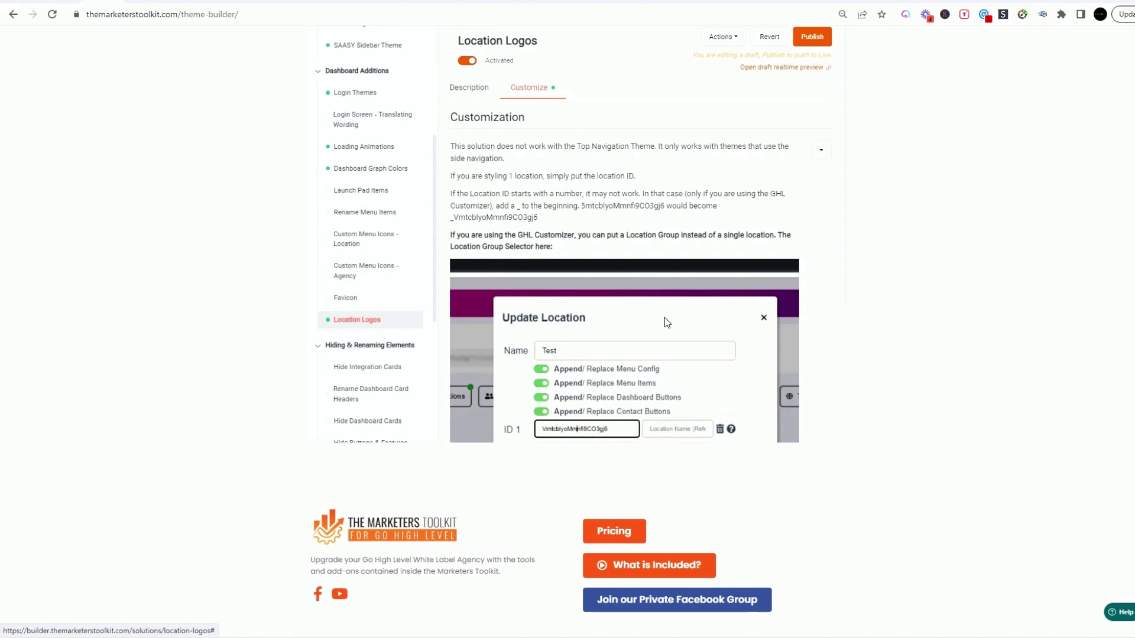
pyautogui.scroll(-3, 664, 317)
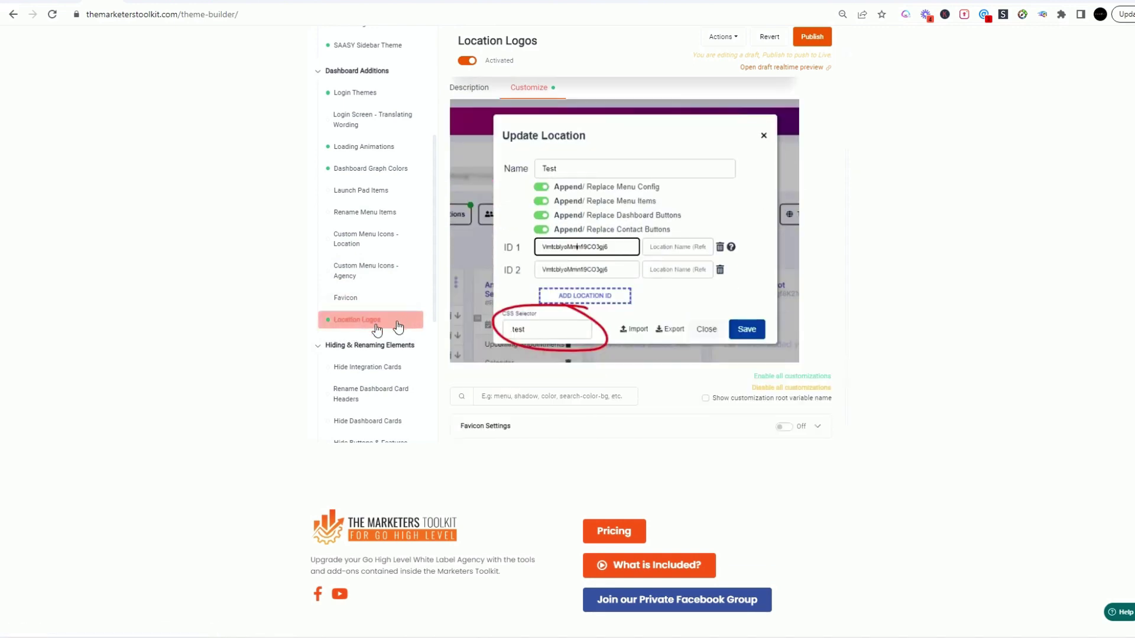
pyautogui.scroll(-1, 620, 229)
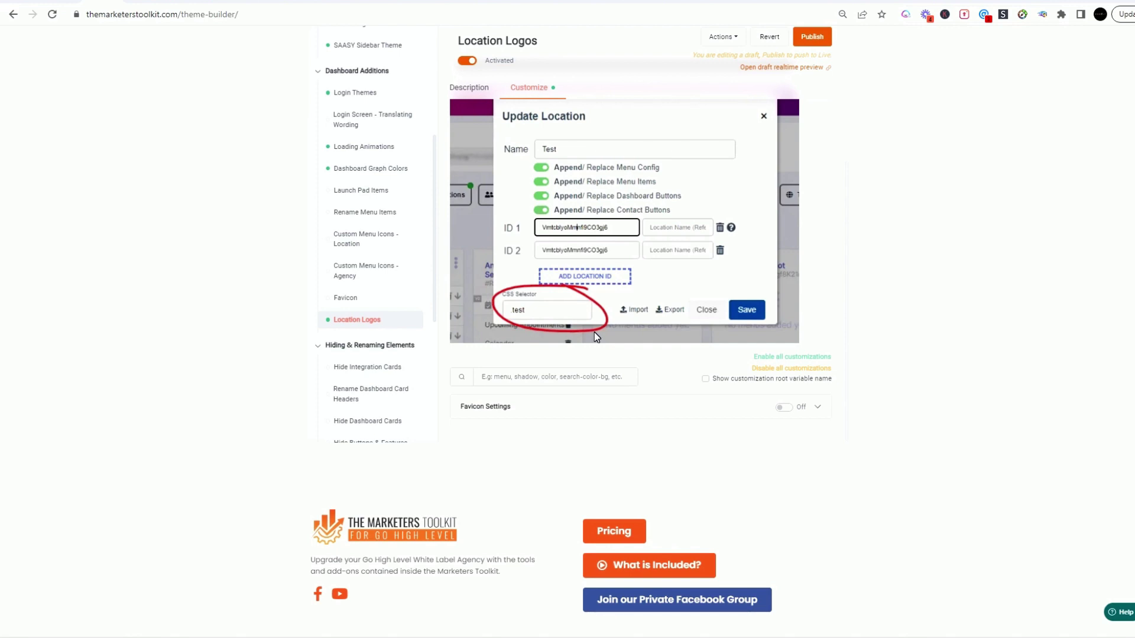
pyautogui.scroll(-3, 370, 218)
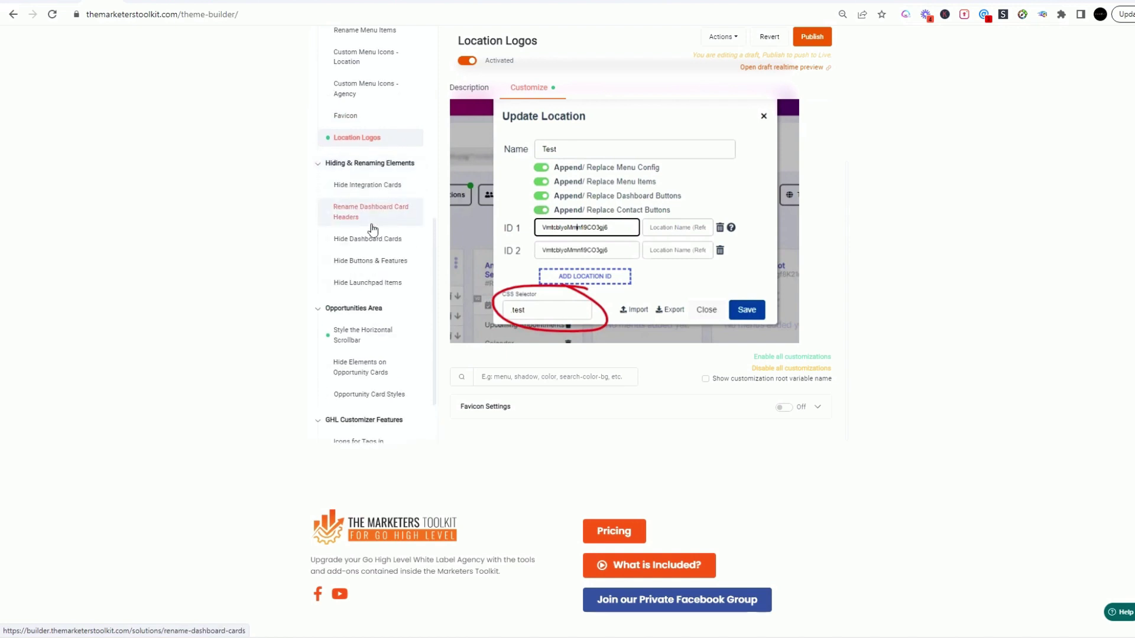
# Step: View Hide Integration Cards, then reveal the Opportunities and Pipeline fields in Rename Dashboard Cards
pyautogui.click(364, 186)
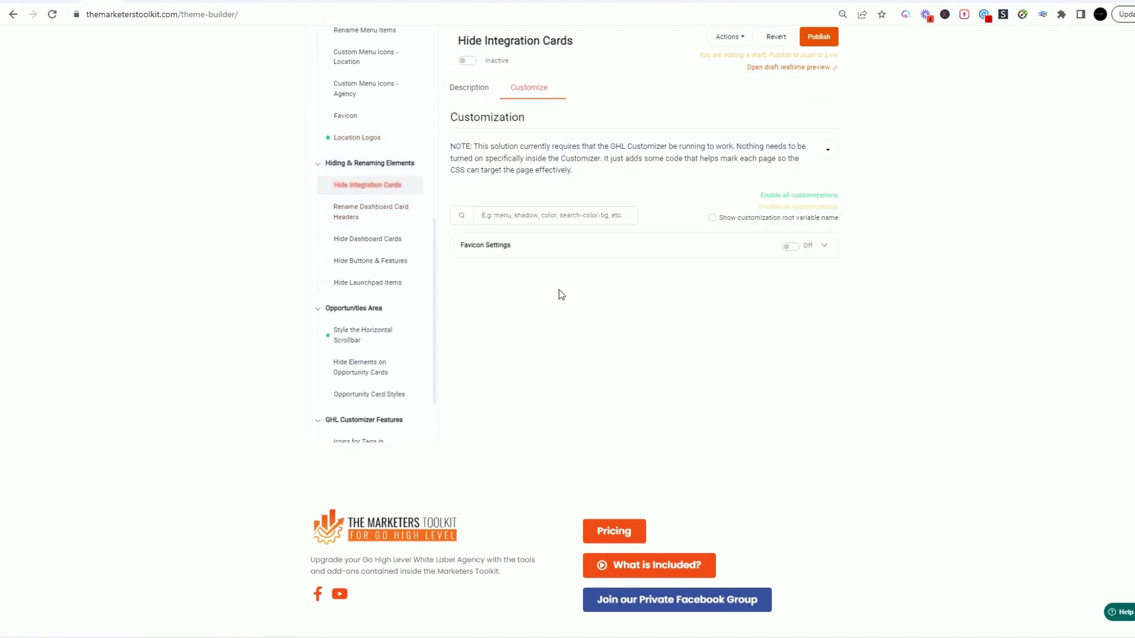
pyautogui.click(352, 220)
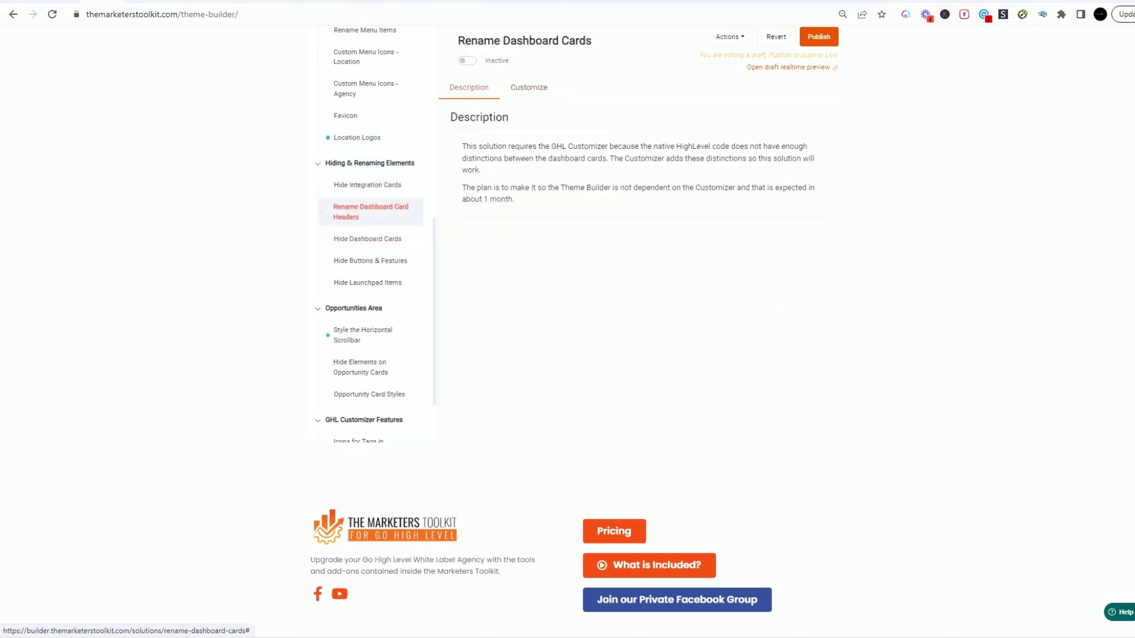
pyautogui.click(530, 88)
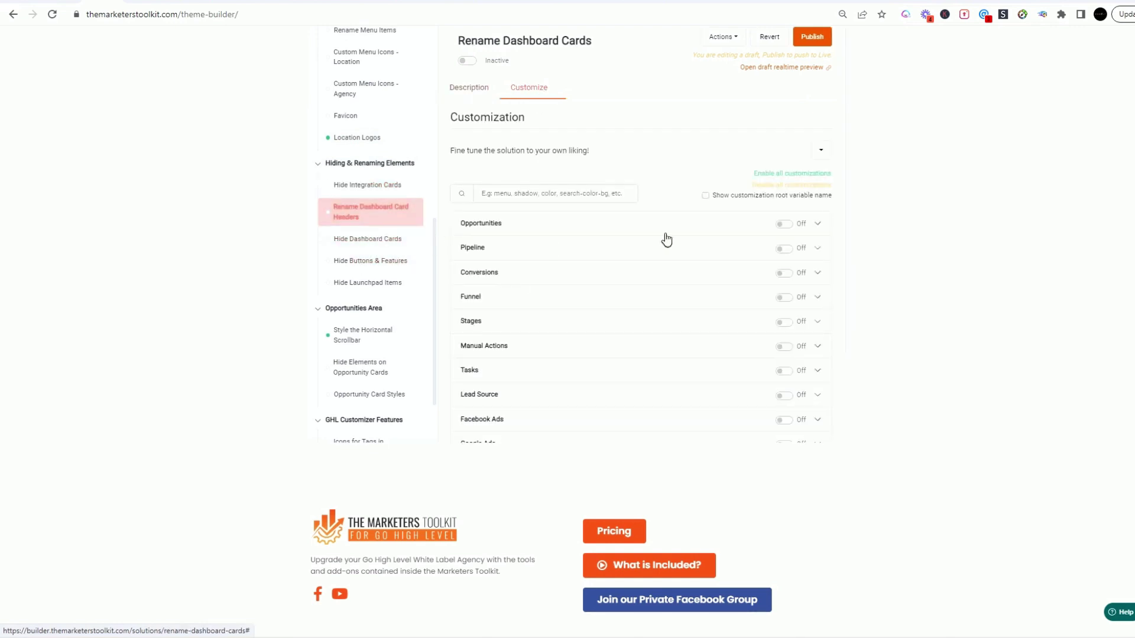
pyautogui.click(540, 233)
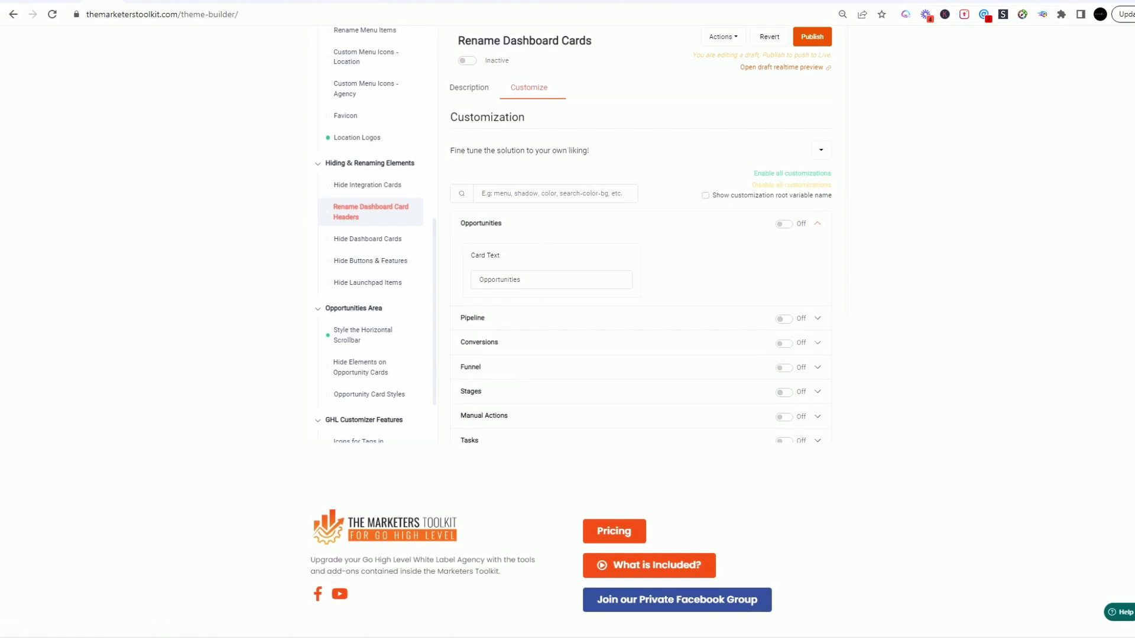
pyautogui.scroll(-1, 499, 299)
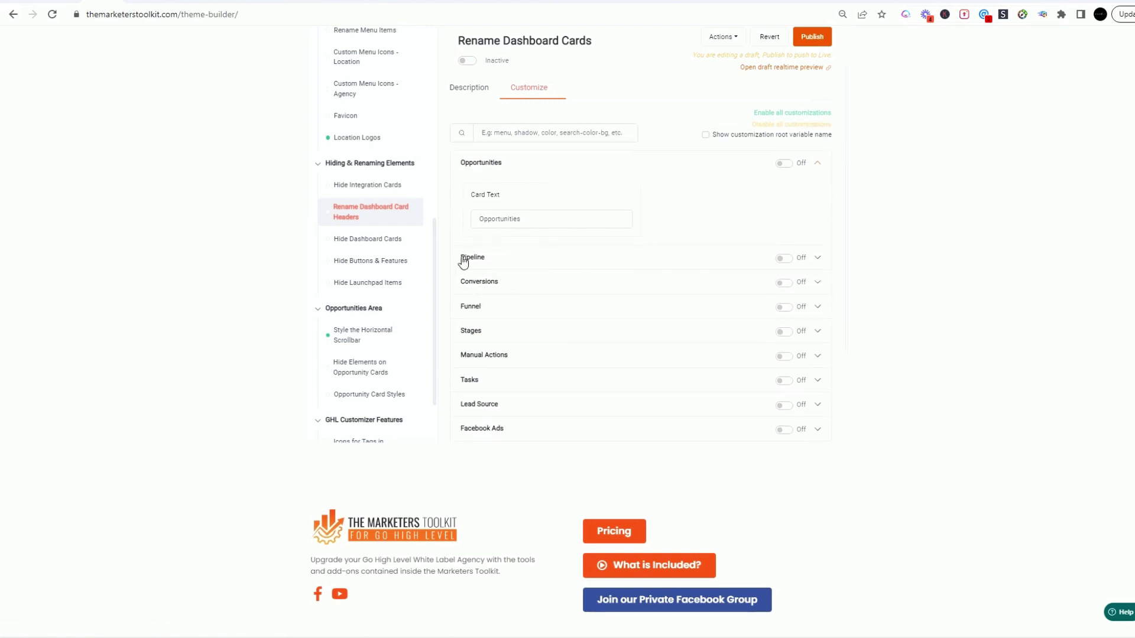
pyautogui.click(545, 261)
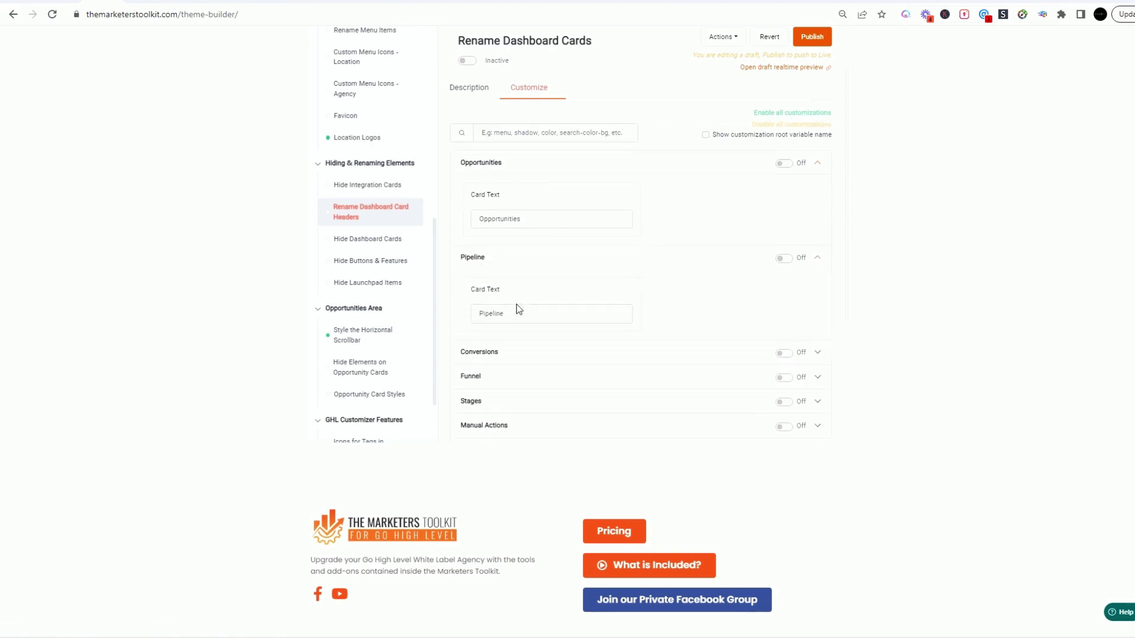
pyautogui.scroll(-2, 615, 365)
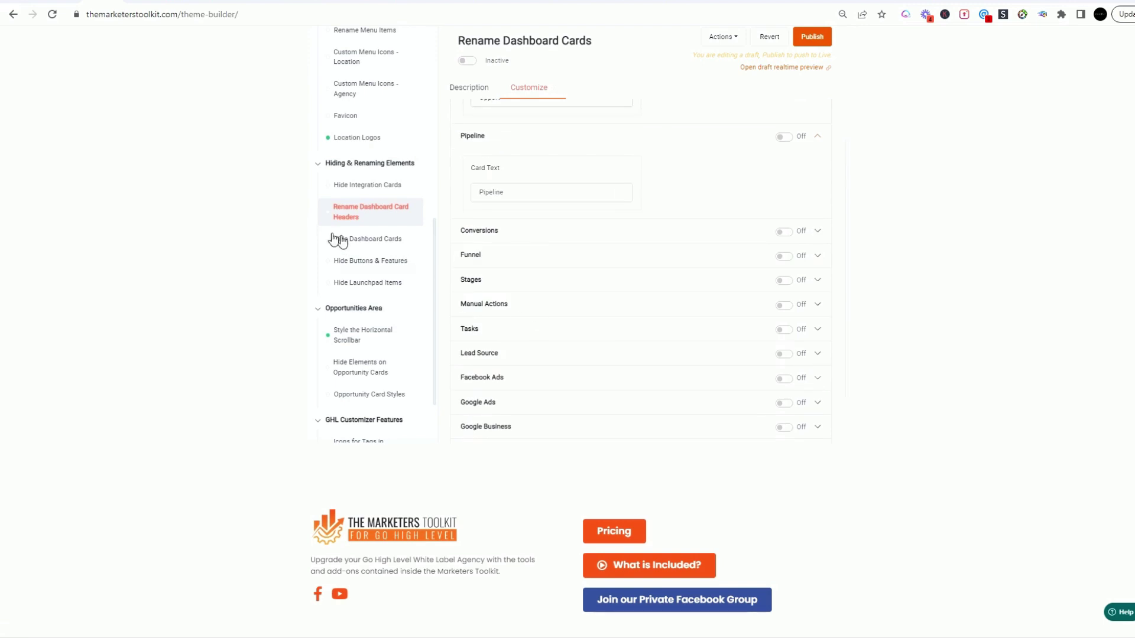
# Step: Browse Hide Dashboard Cards, Hide Buttons & Features, Launch Pad Items and Horizontal Scrollbar solutions
pyautogui.click(372, 246)
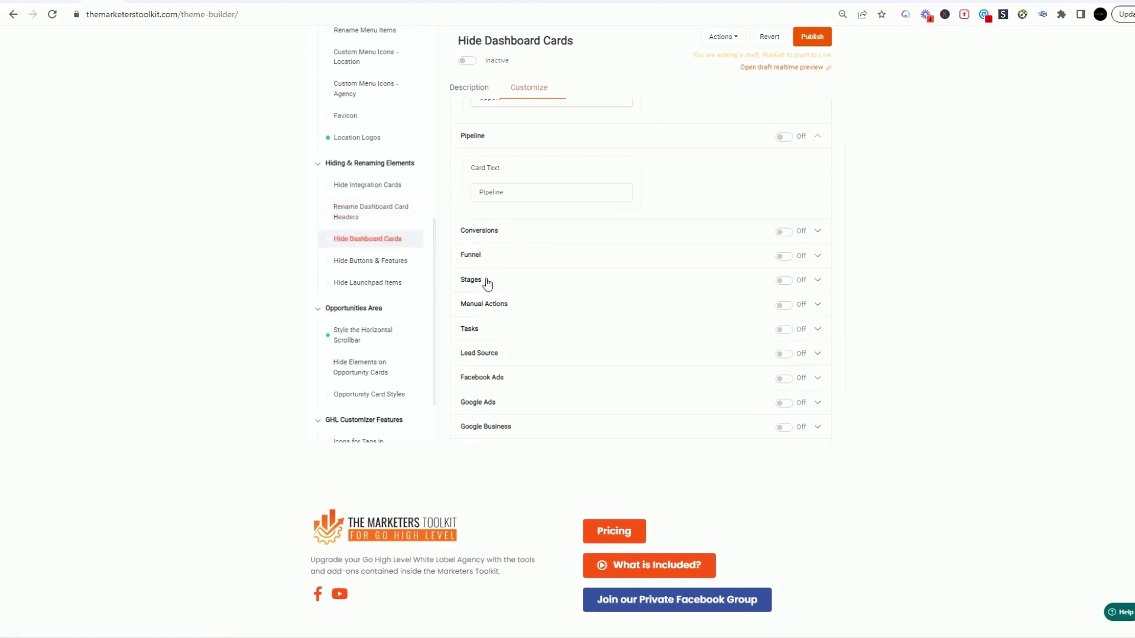
pyautogui.click(388, 263)
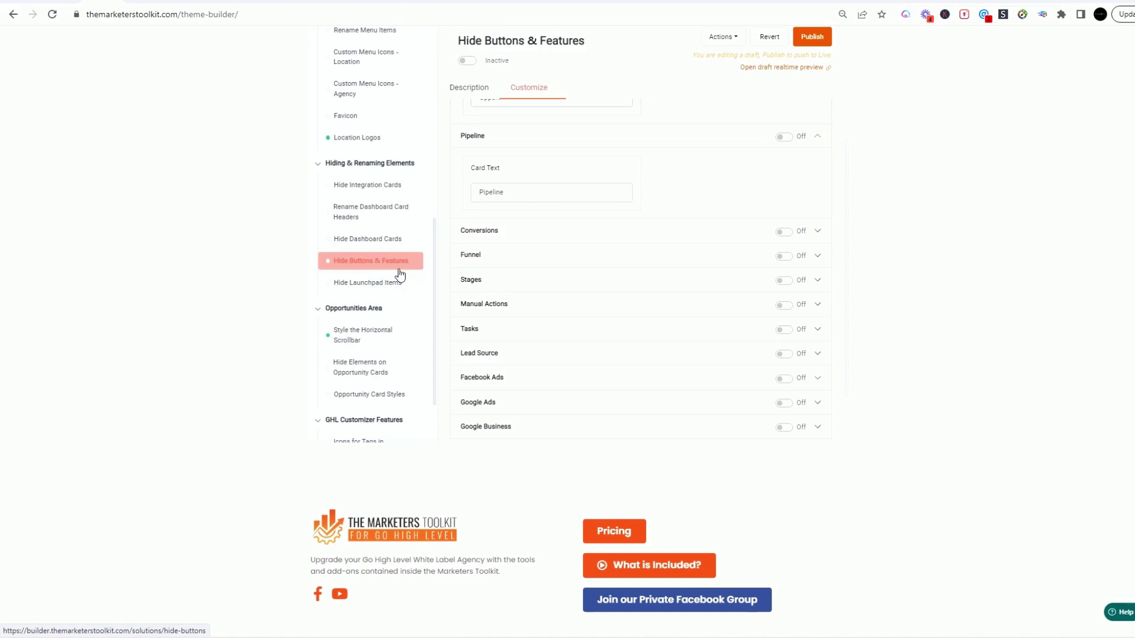
pyautogui.click(363, 290)
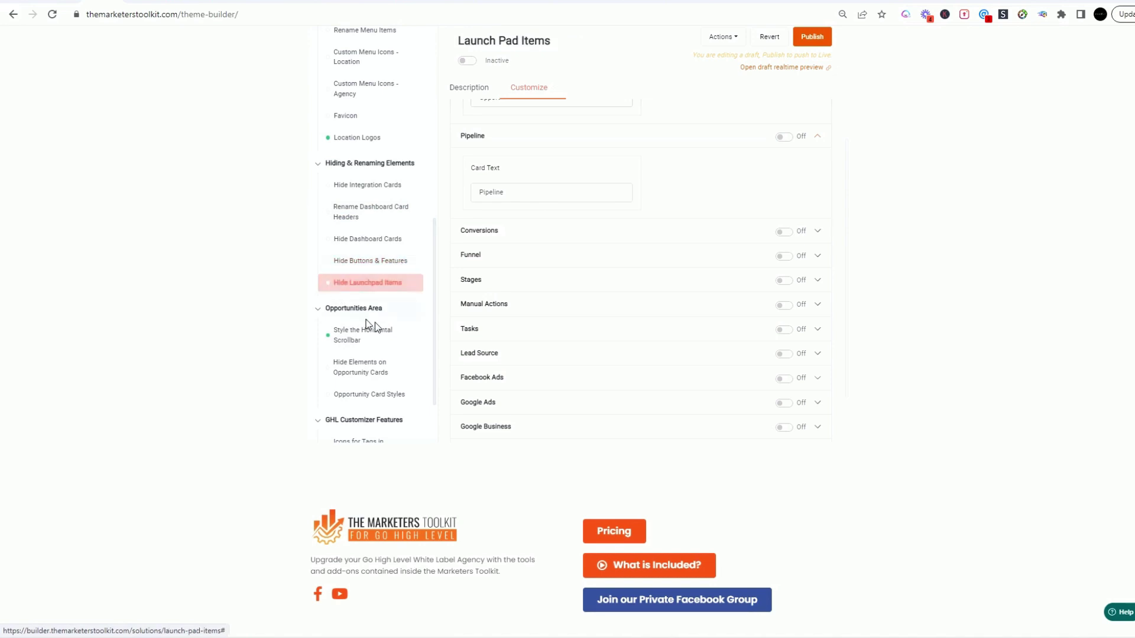
pyautogui.scroll(-1, 374, 323)
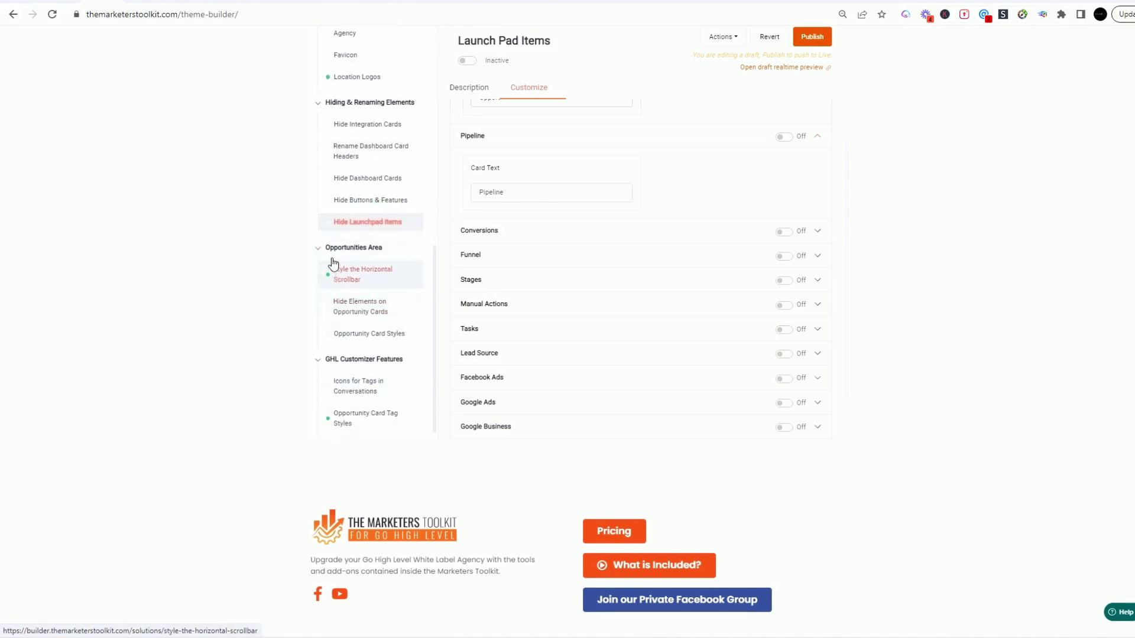
pyautogui.click(357, 283)
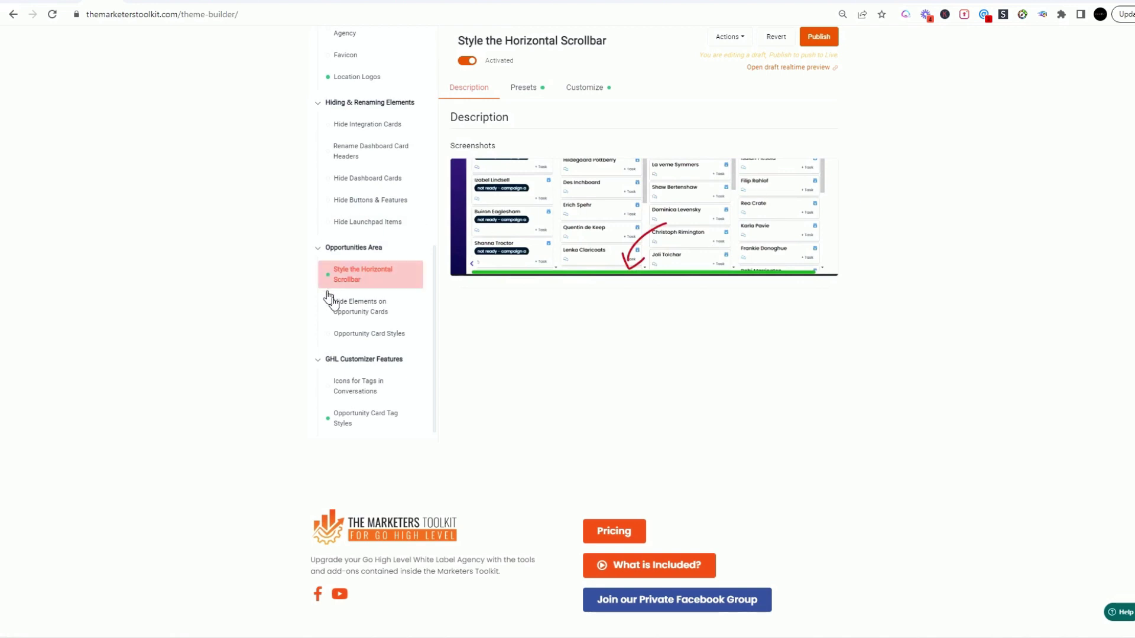
# Step: Check the Hide Elements on Opportunity Cards options, then review Opportunity Card Styles settings
pyautogui.click(376, 313)
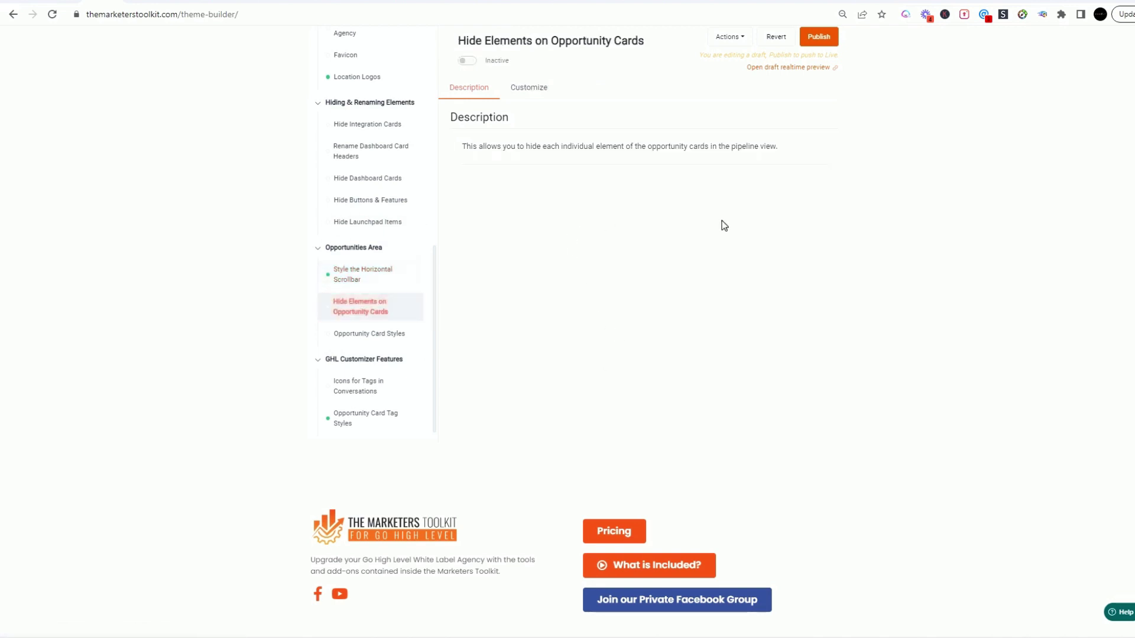
pyautogui.click(528, 92)
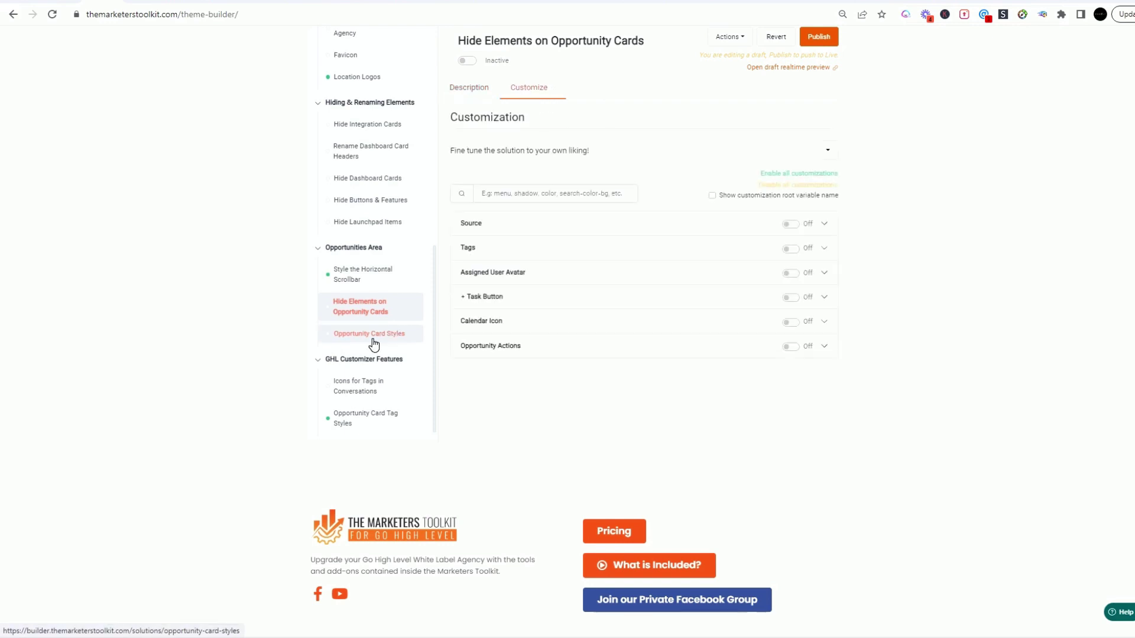
pyautogui.click(372, 342)
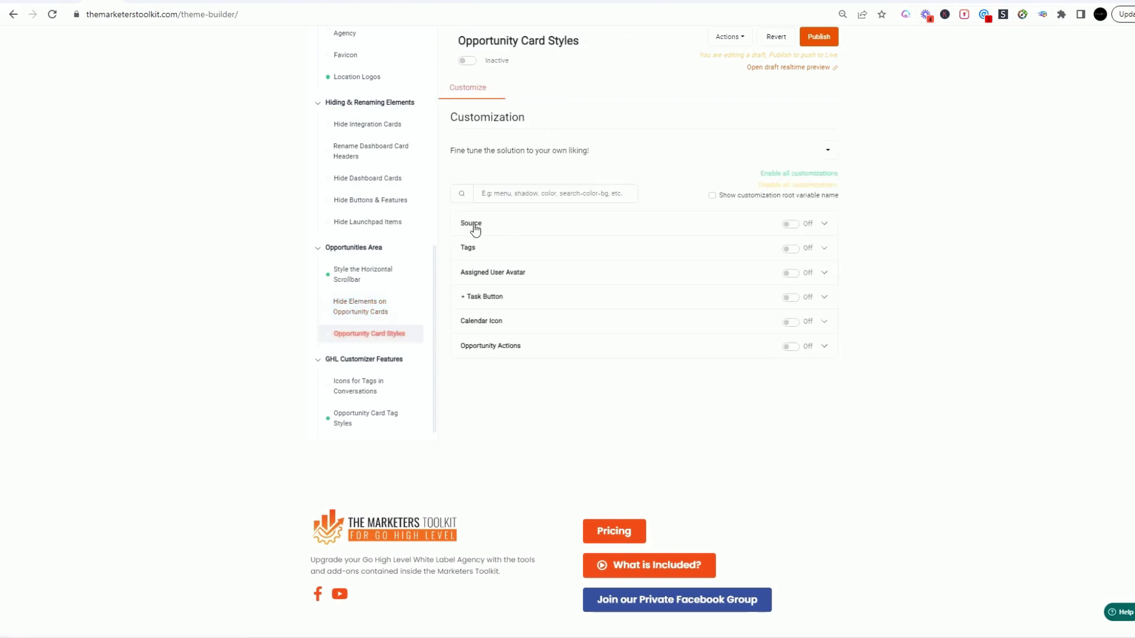
pyautogui.scroll(-1, 357, 397)
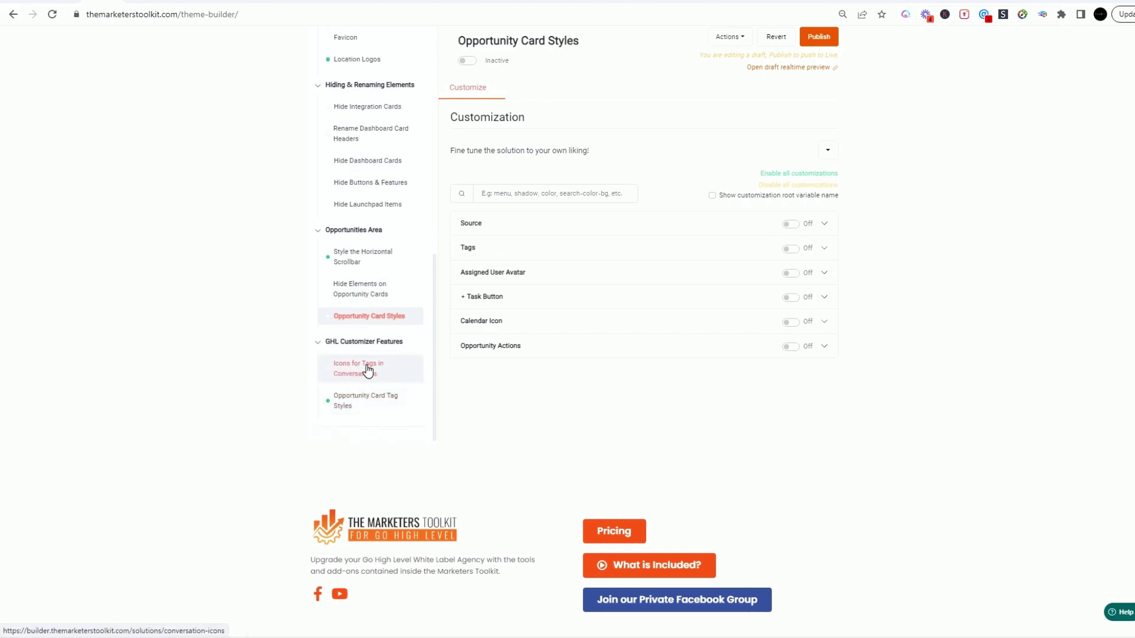
# Step: Open Icons for Tags in Conversations and expand its Tags settings and instructions
pyautogui.click(367, 369)
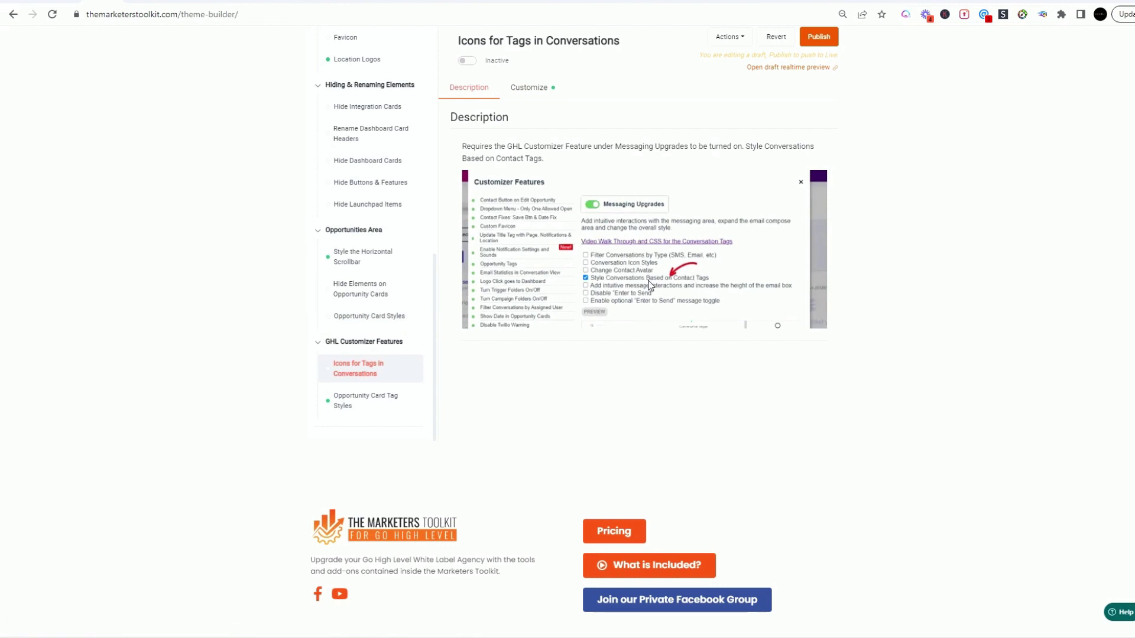
pyautogui.scroll(2, 646, 189)
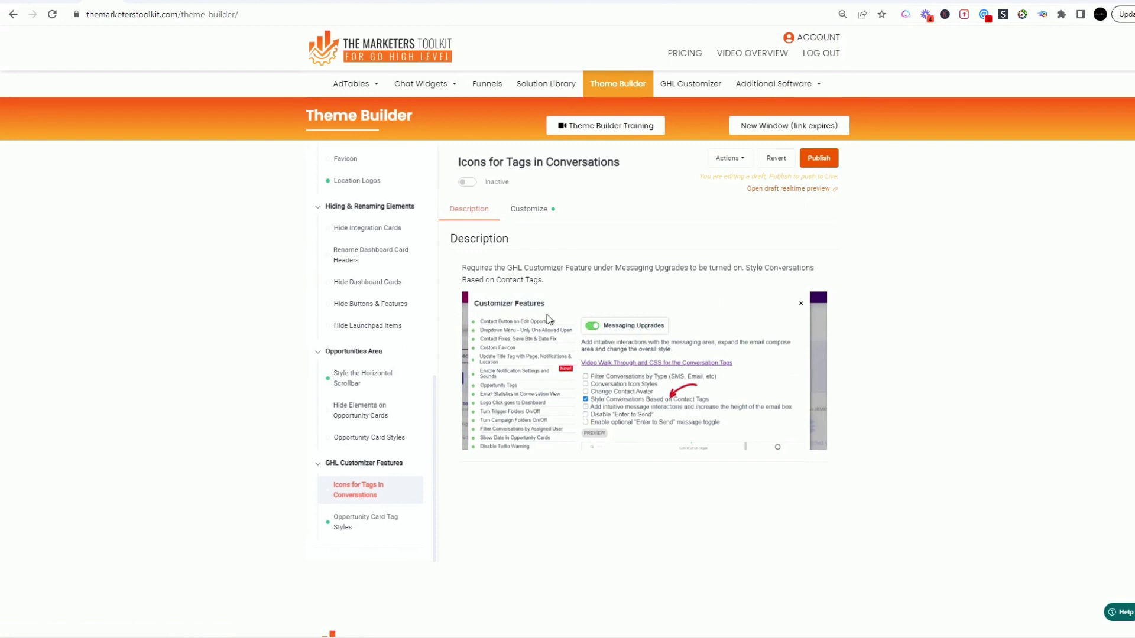
pyautogui.click(529, 214)
pyautogui.click(824, 345)
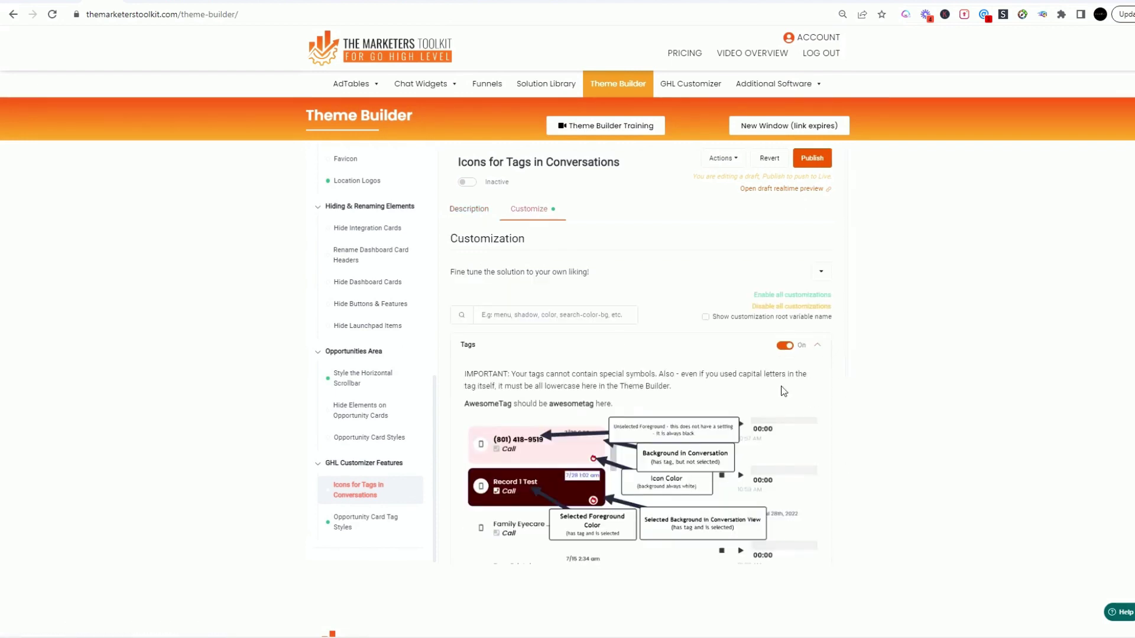
pyautogui.scroll(-3, 590, 355)
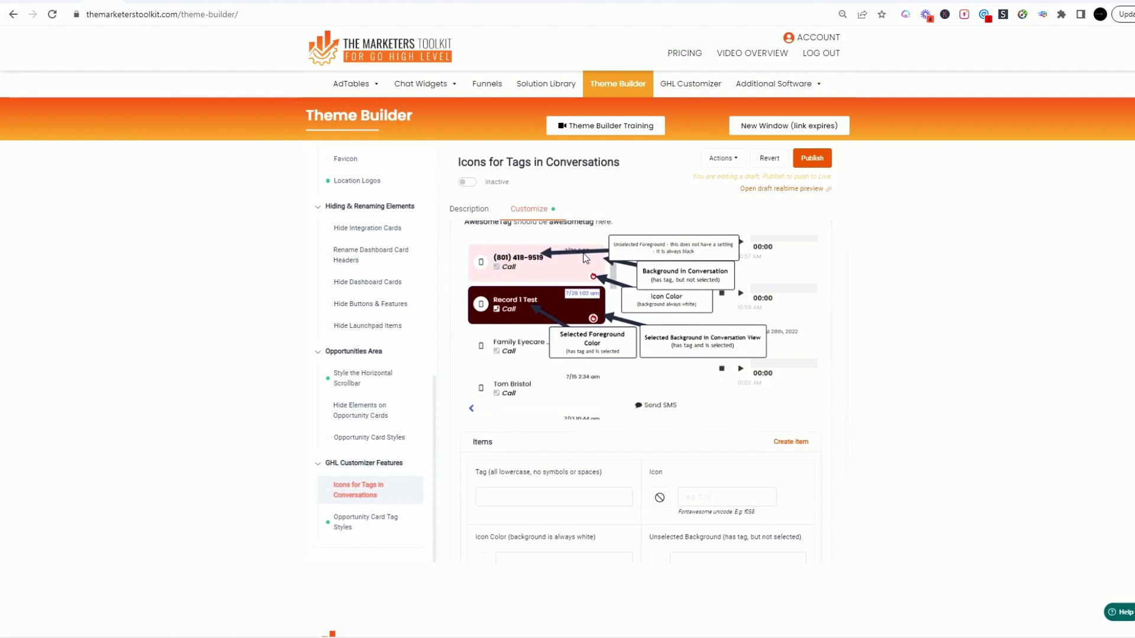
pyautogui.scroll(-4, 484, 357)
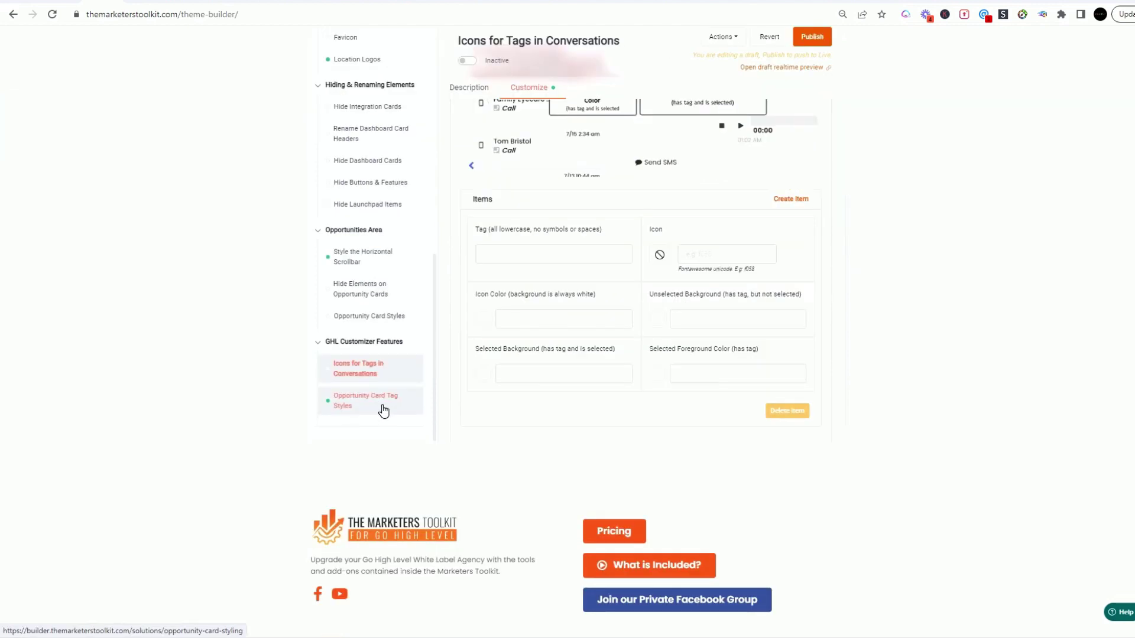
# Step: Add a blank tag-styling item in Opportunity Card Tag Styles
pyautogui.click(383, 410)
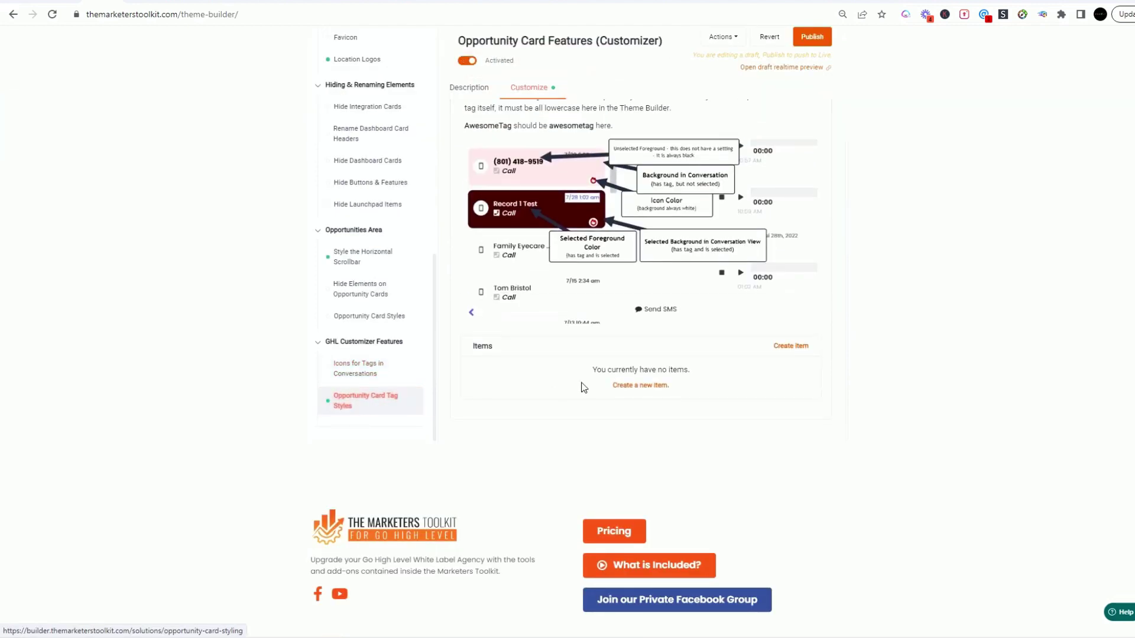
pyautogui.scroll(3, 583, 387)
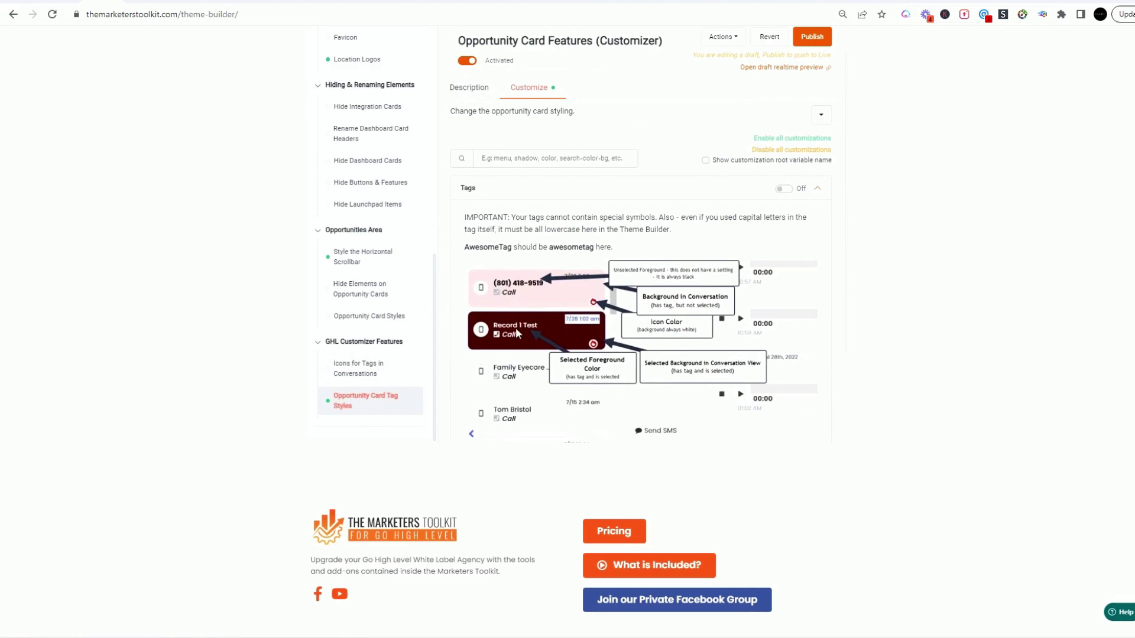
pyautogui.scroll(-3, 619, 353)
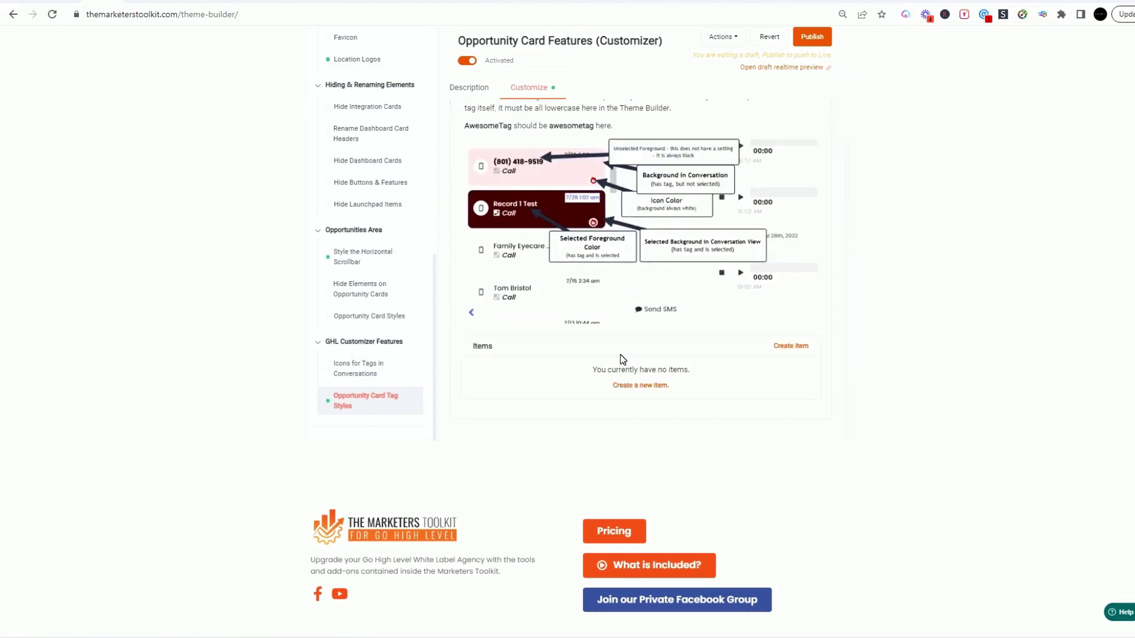
pyautogui.click(791, 347)
pyautogui.scroll(-4, 650, 370)
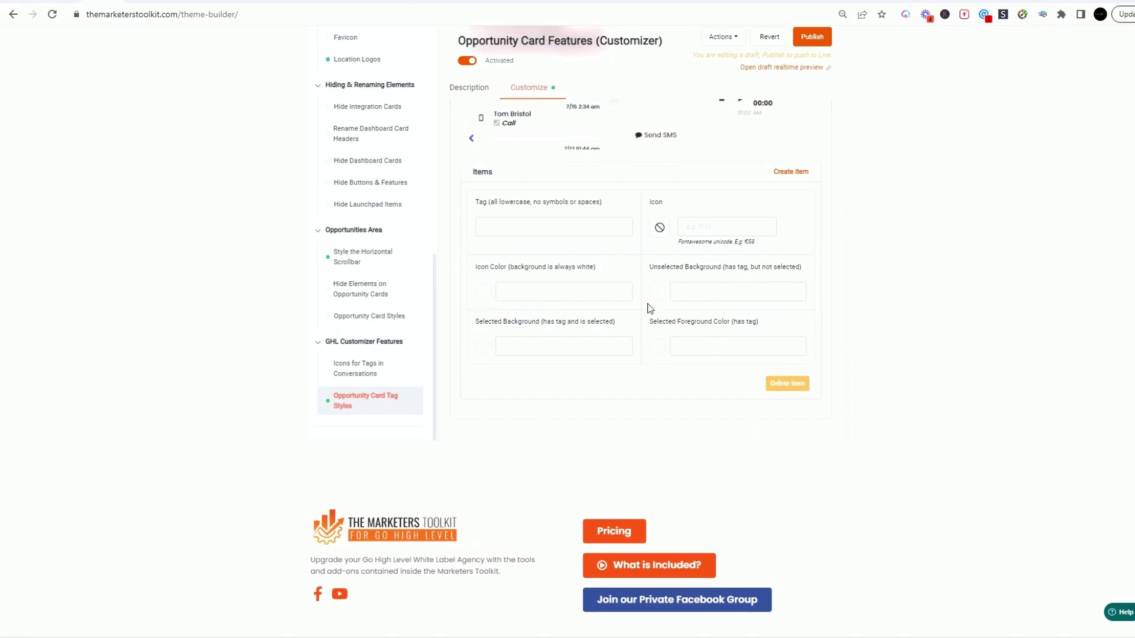
pyautogui.scroll(3, 591, 307)
pyautogui.scroll(5, 573, 318)
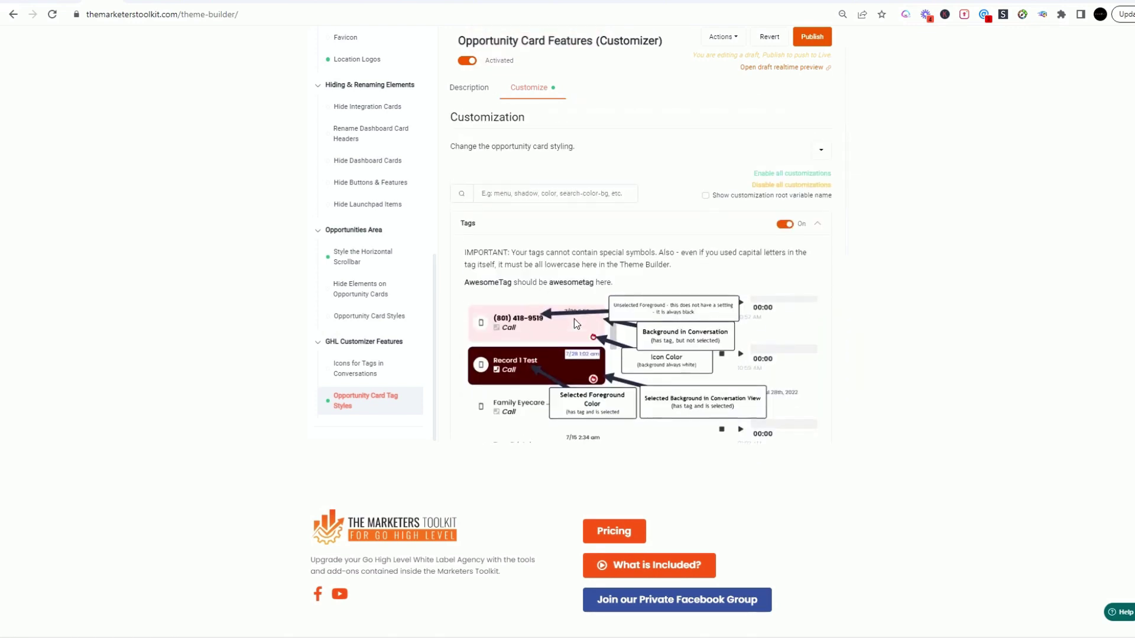
pyautogui.scroll(3, 674, 342)
# Step: Read the description, which requires the GHL Customizer Opportunity Tags feature
pyautogui.click(461, 214)
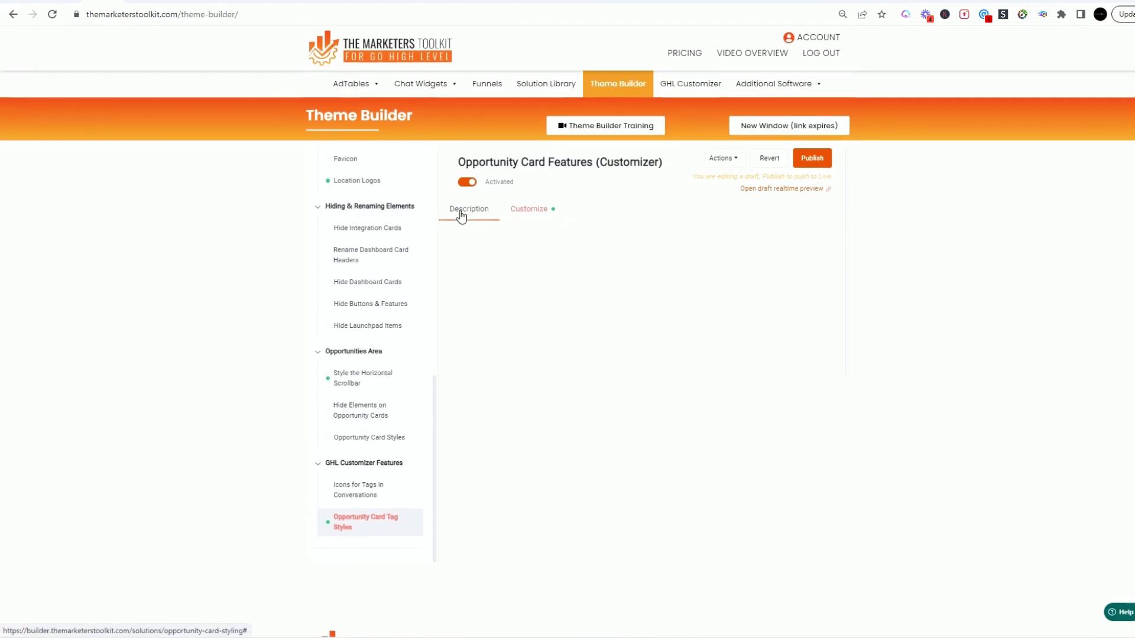
pyautogui.scroll(-3, 408, 337)
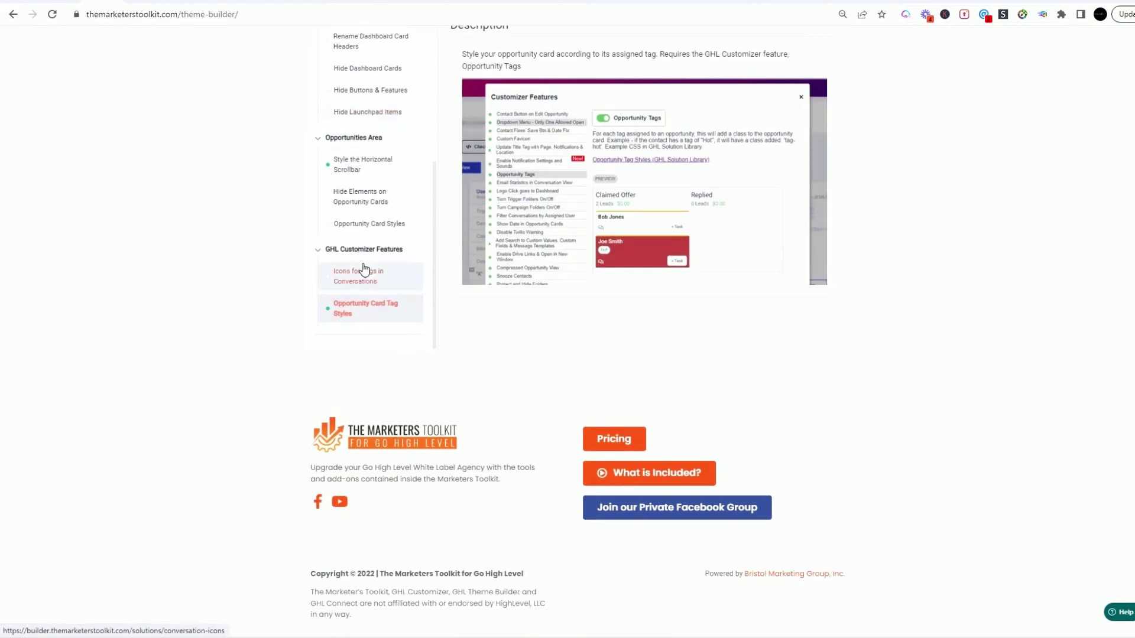
pyautogui.scroll(3, 365, 284)
pyautogui.scroll(-3, 368, 291)
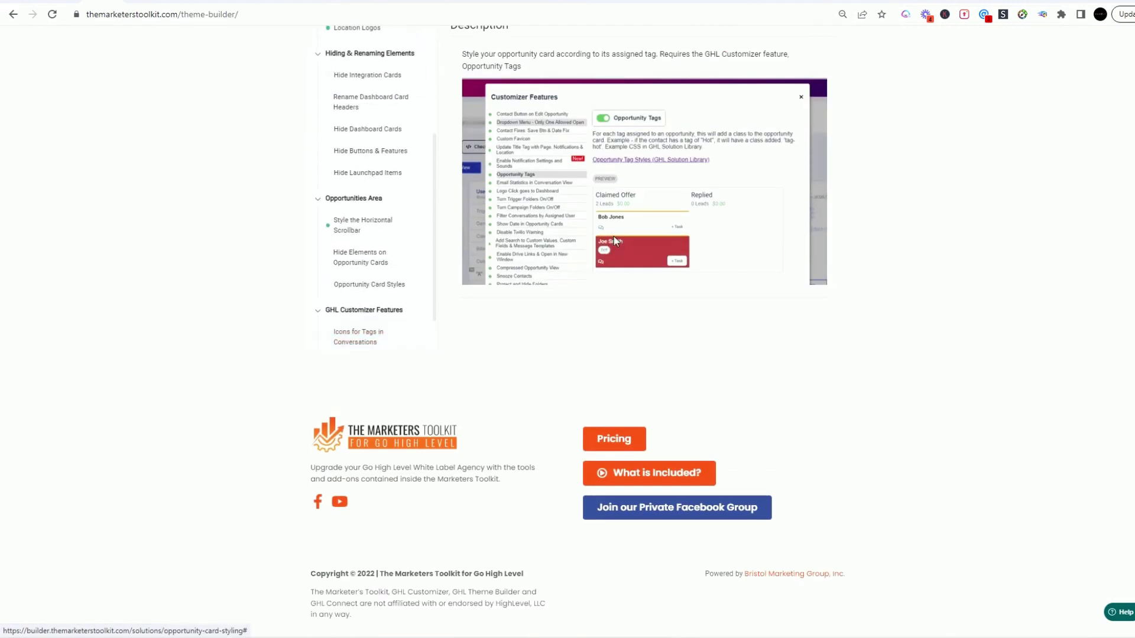
pyautogui.scroll(4, 442, 133)
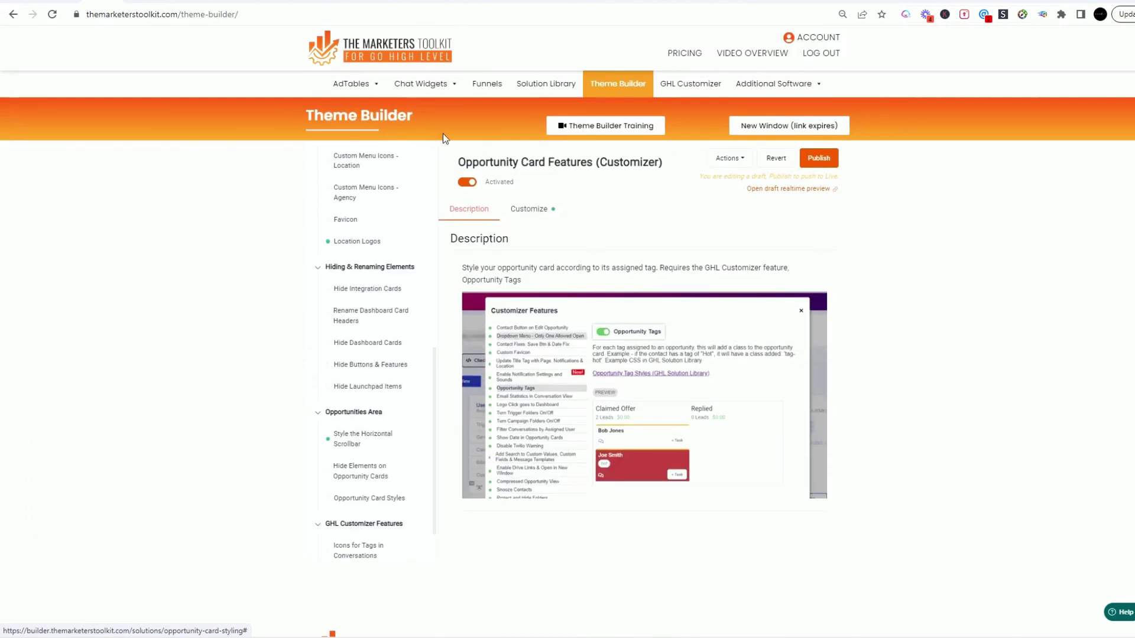
pyautogui.click(137, 1)
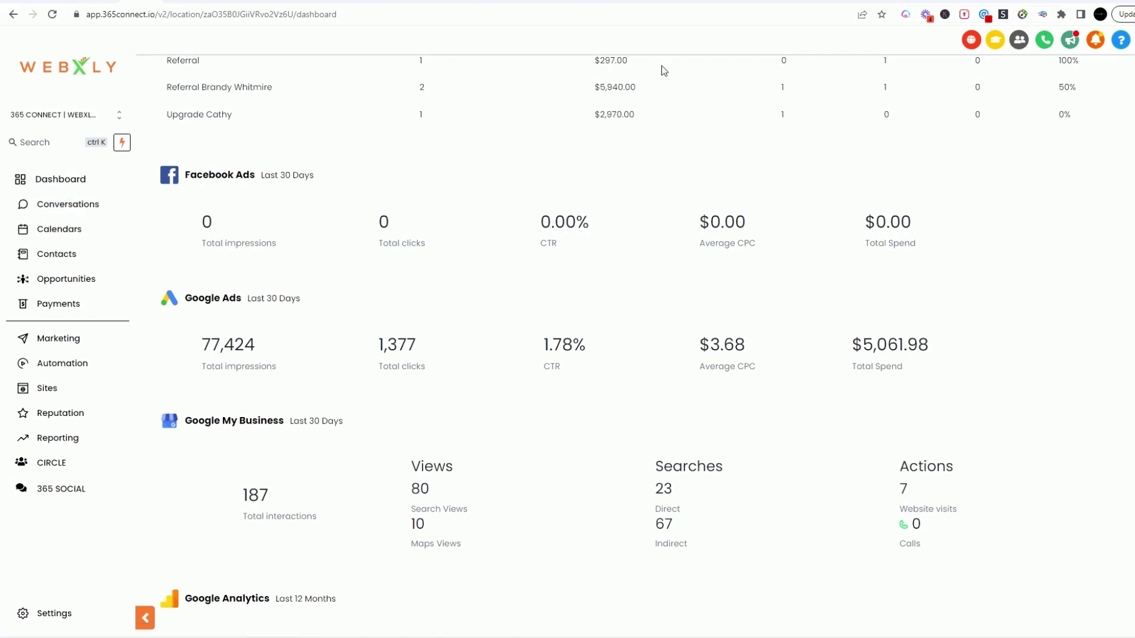
pyautogui.scroll(6, 577, 202)
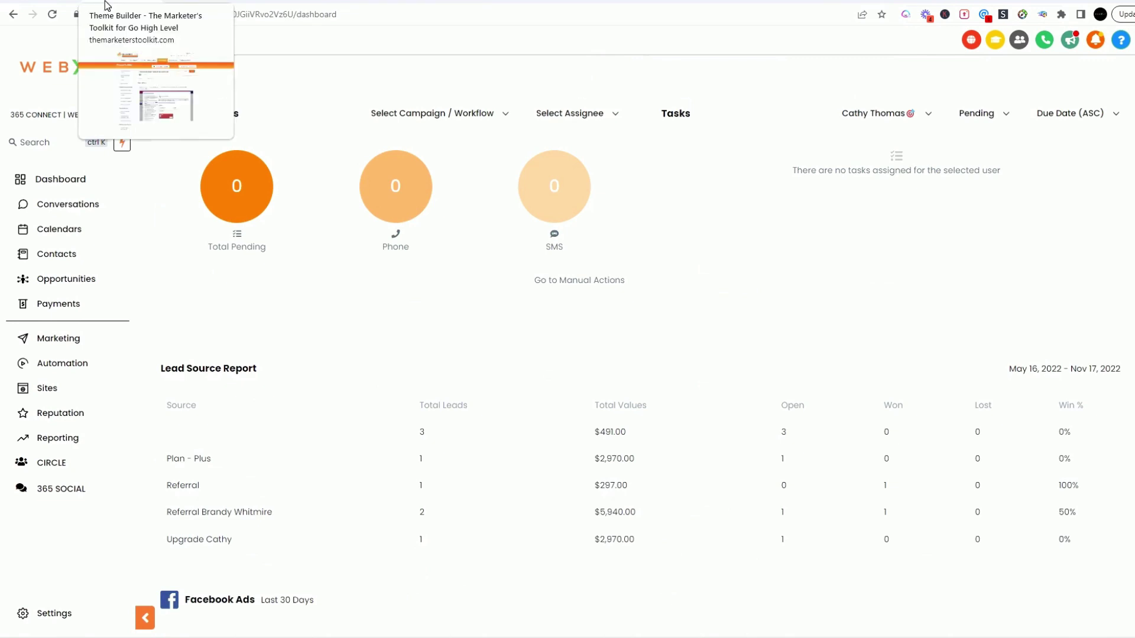
pyautogui.click(104, 5)
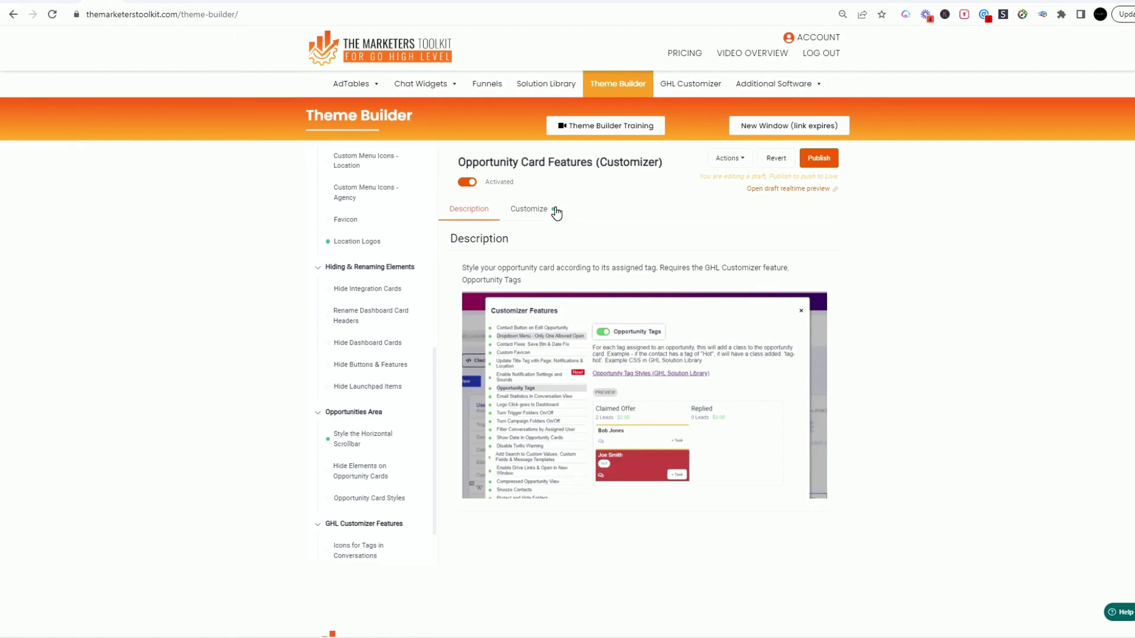
# Step: In GHL Customizer, review the Opportunity Pipelines features list and cancel without changes
pyautogui.scroll(-1, 371, 384)
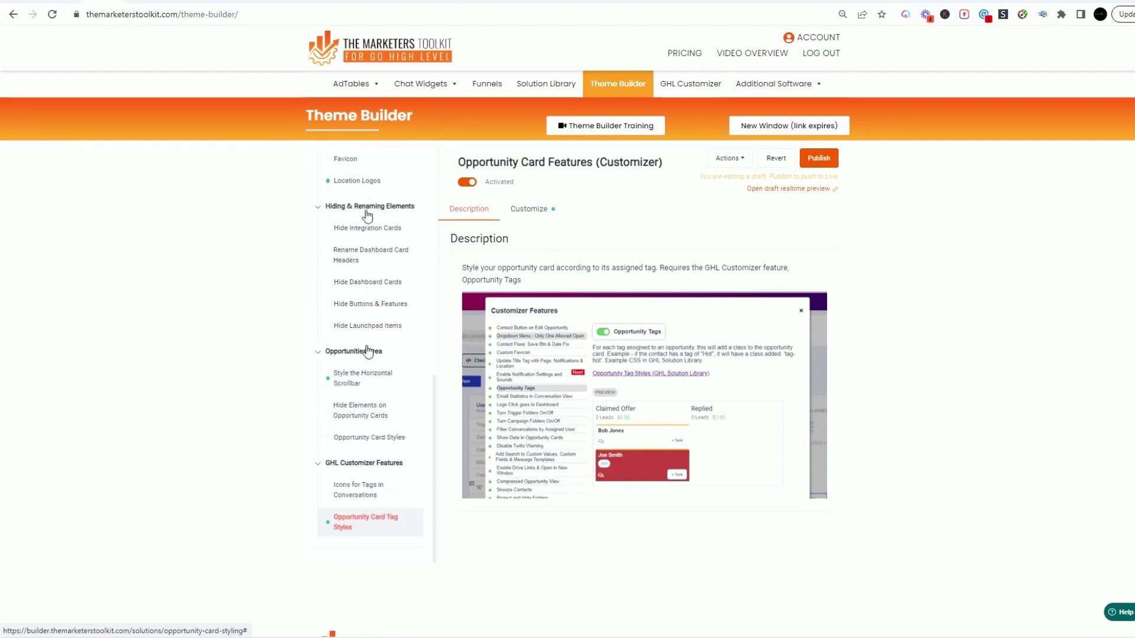
pyautogui.click(689, 88)
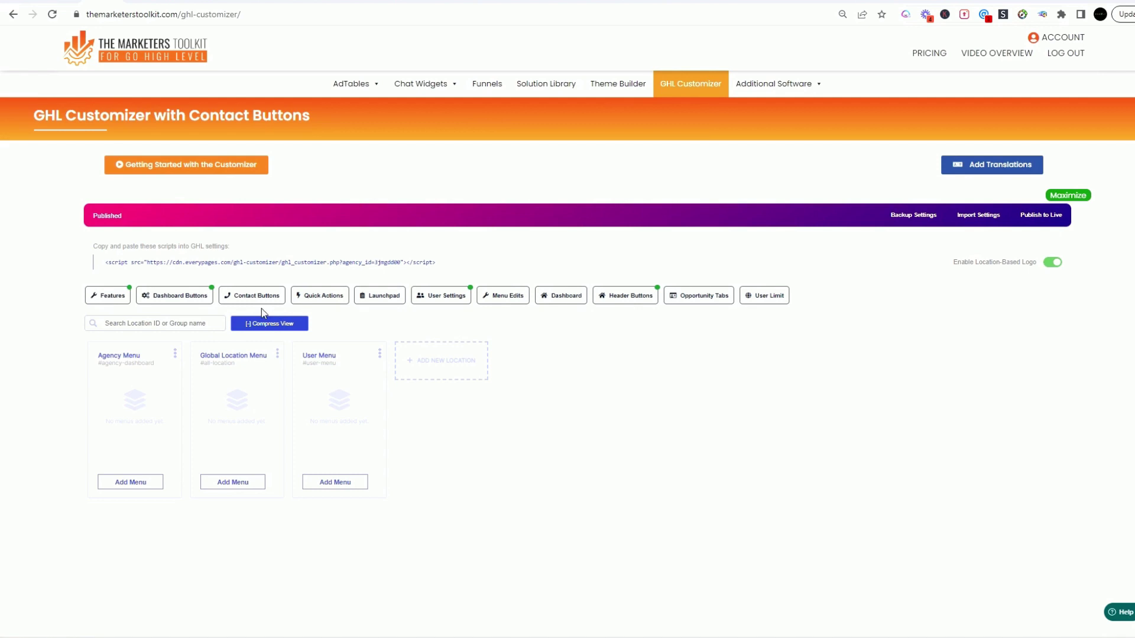
pyautogui.click(108, 296)
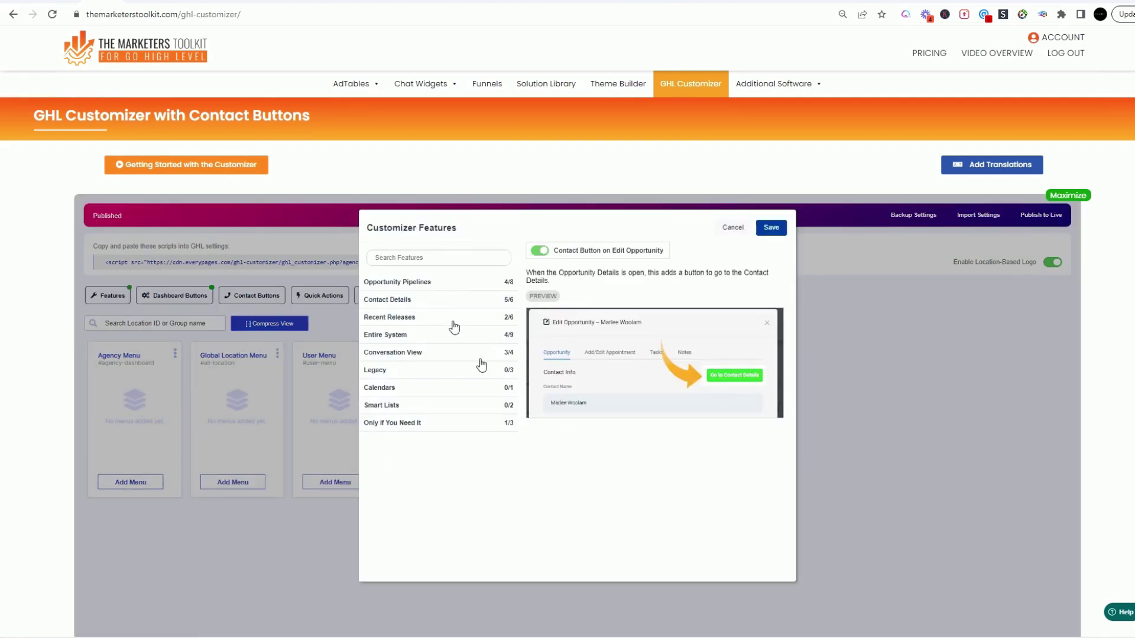
pyautogui.click(417, 283)
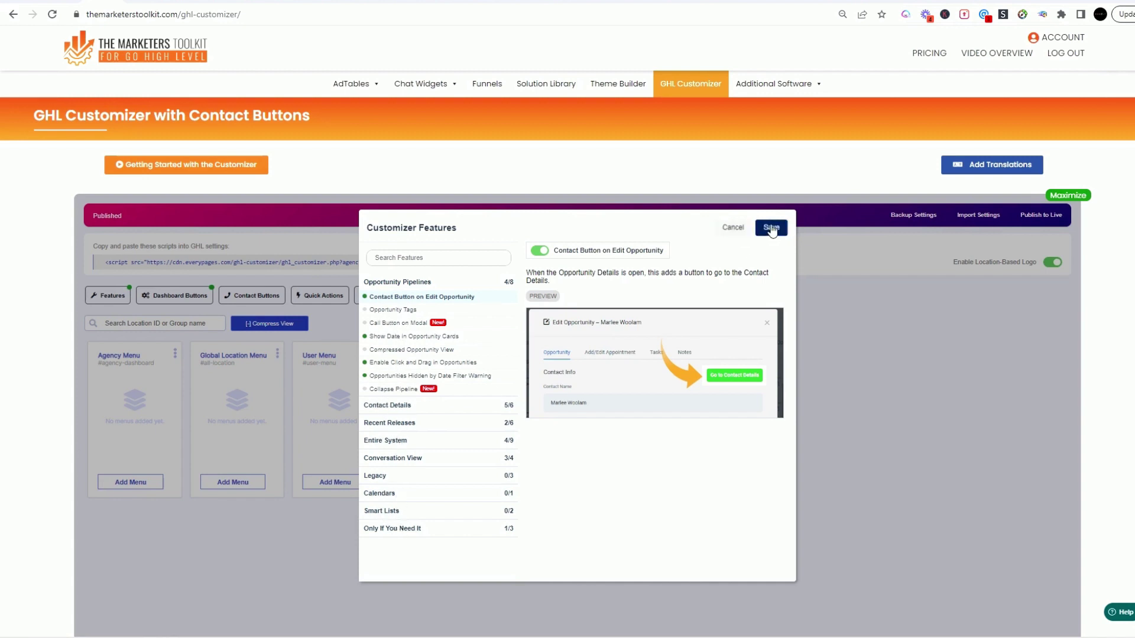
pyautogui.click(734, 229)
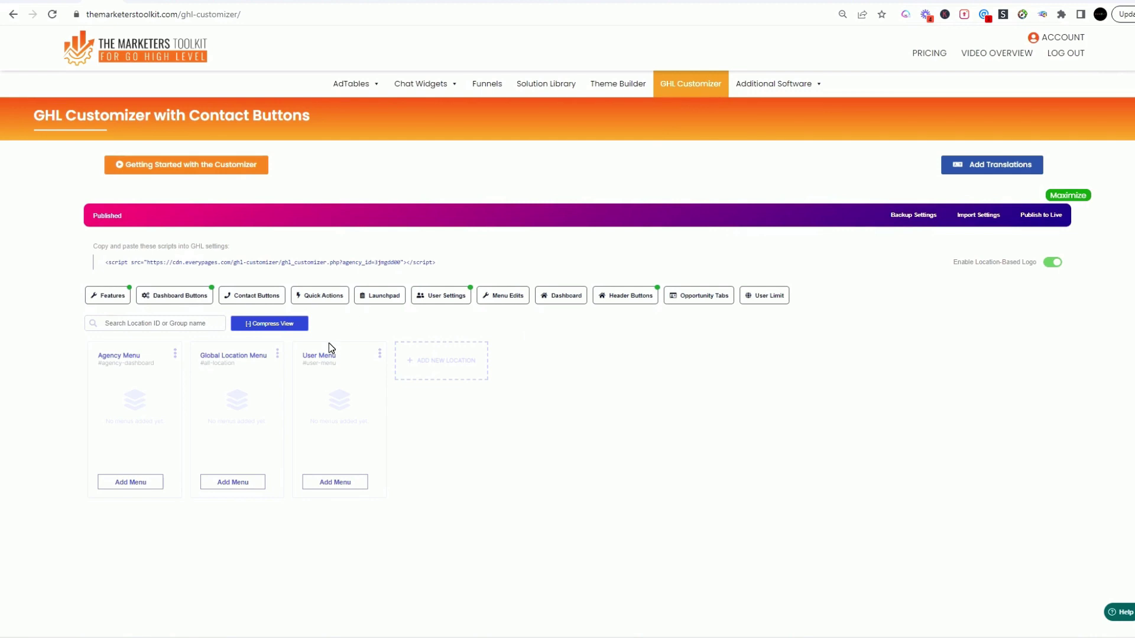
pyautogui.click(168, 295)
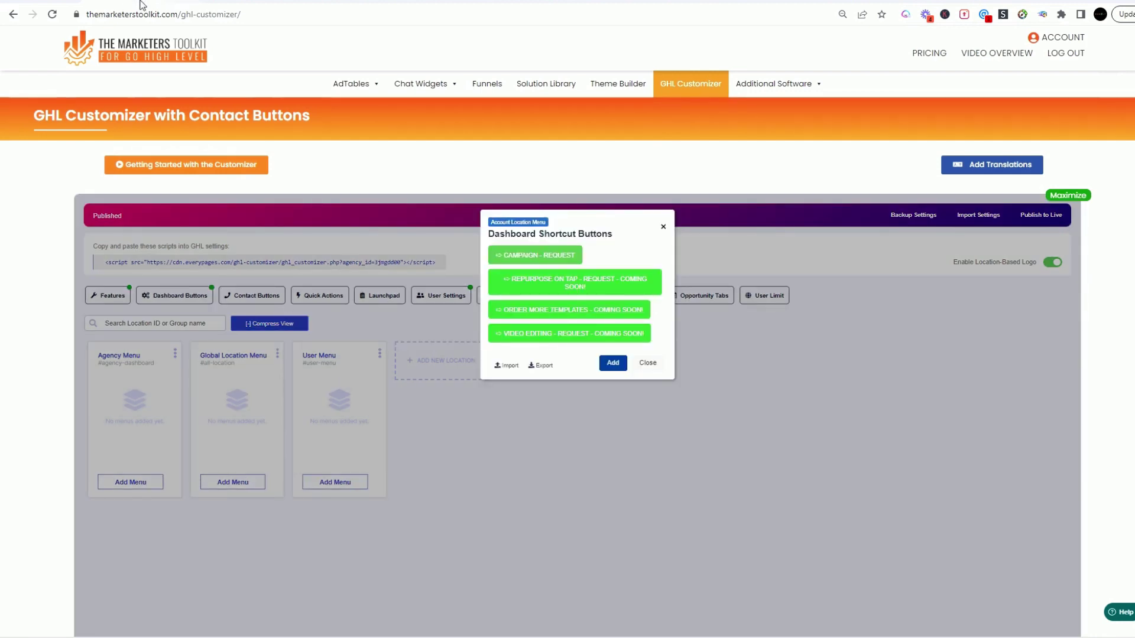
pyautogui.click(461, 255)
pyautogui.scroll(1, 353, 330)
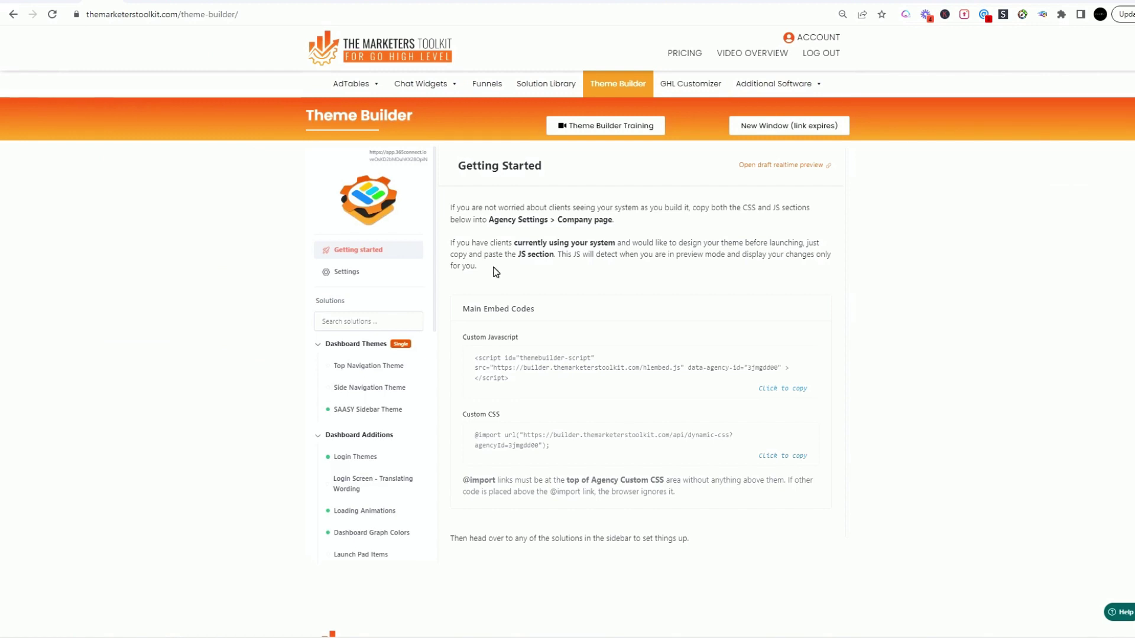
pyautogui.scroll(-1, 496, 269)
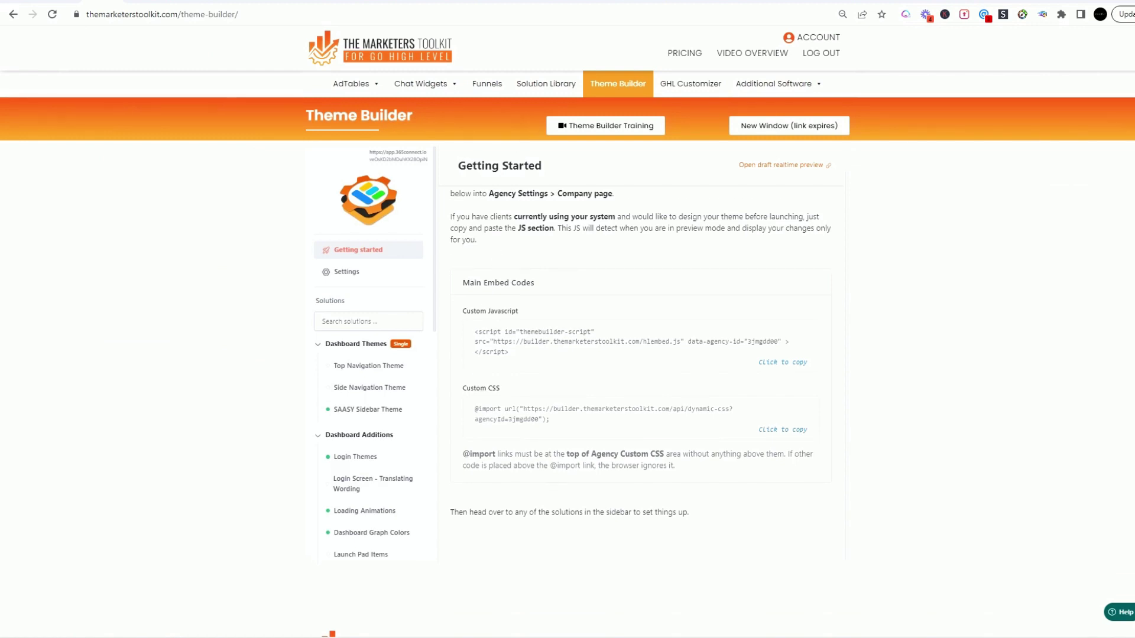
pyautogui.scroll(-2, 531, 399)
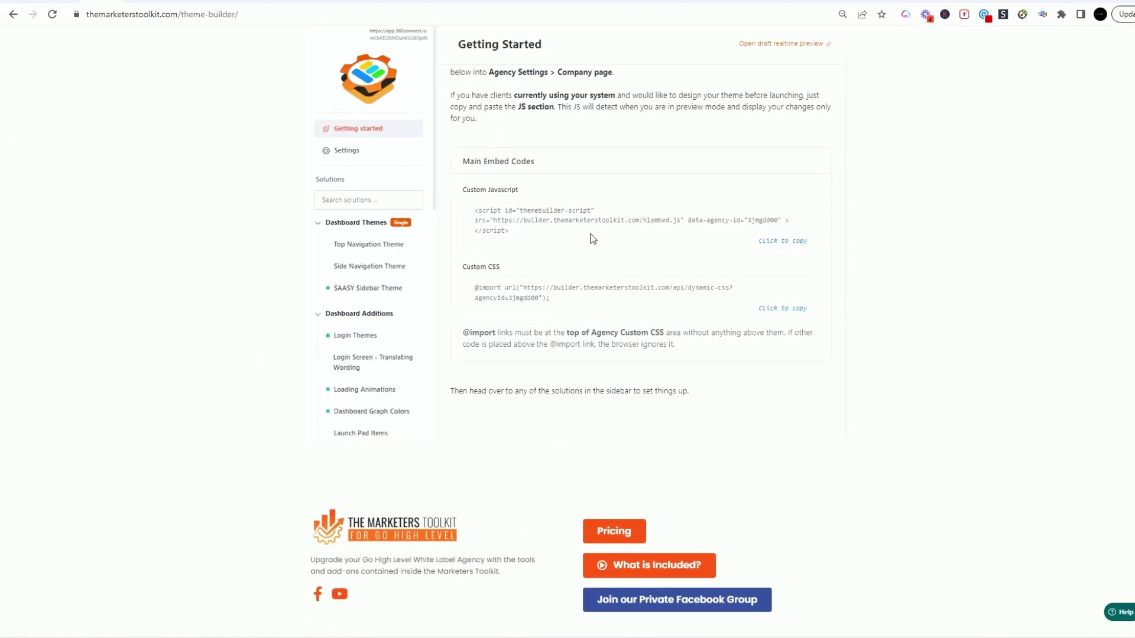
pyautogui.scroll(3, 593, 239)
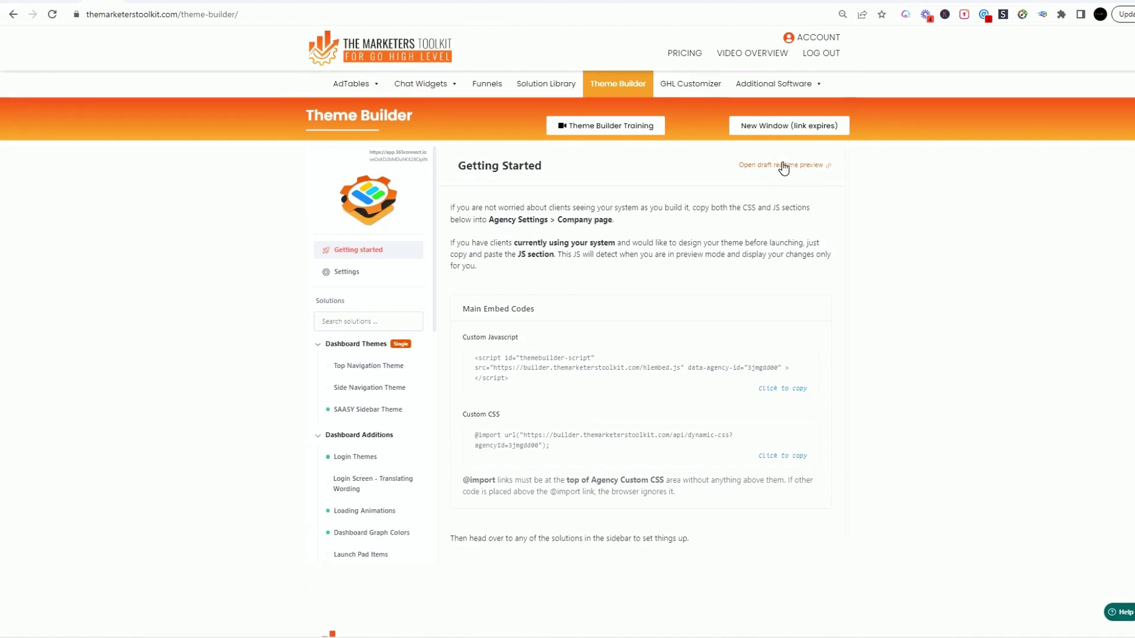
pyautogui.click(680, 88)
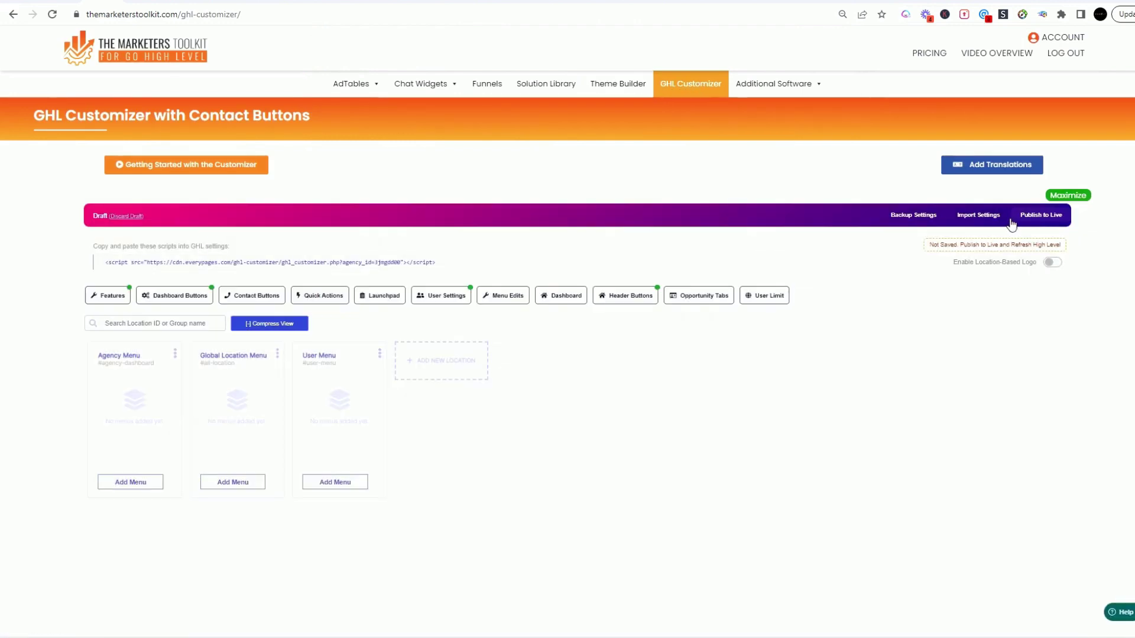
pyautogui.click(1038, 217)
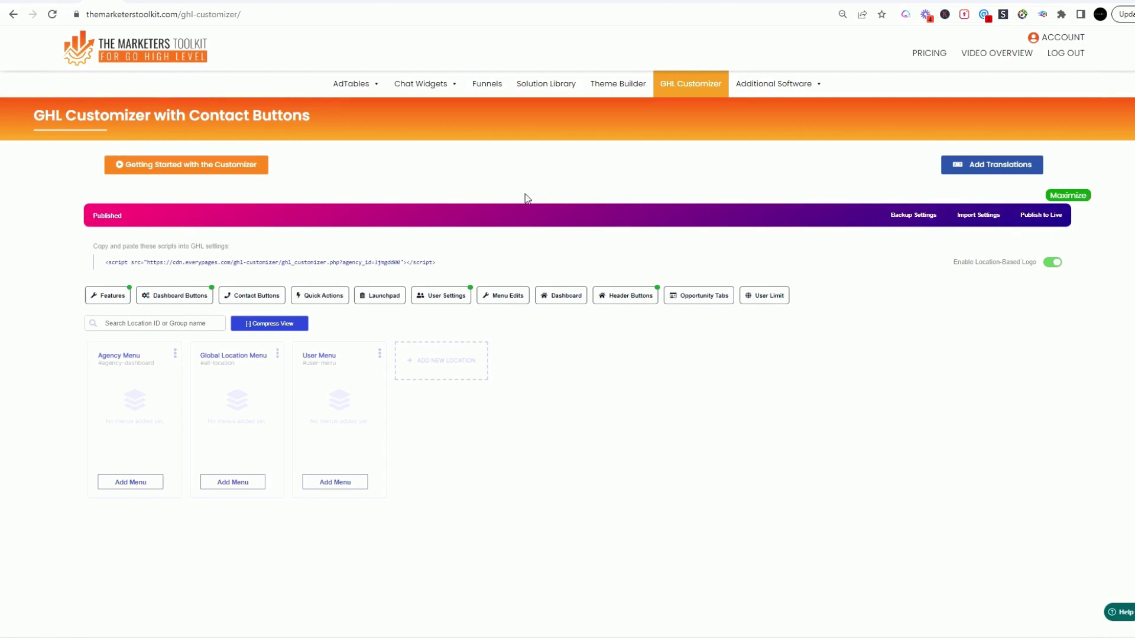
pyautogui.click(619, 89)
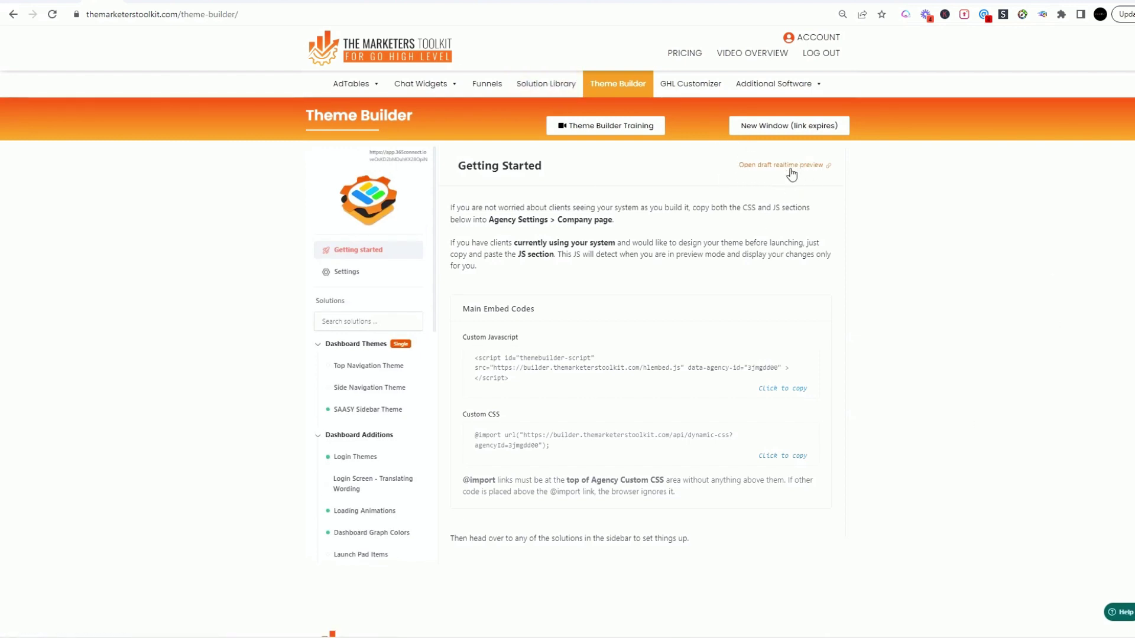
# Step: Preview the draft theme on Company settings, then return to the toolkit's pricing page
pyautogui.click(795, 166)
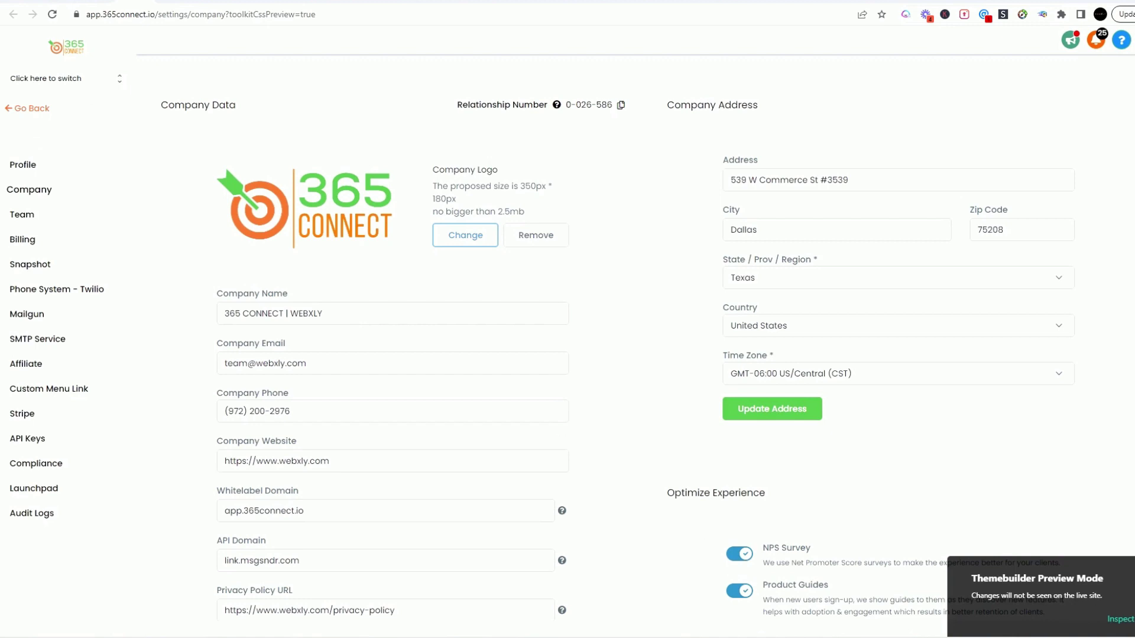
pyautogui.click(96, 3)
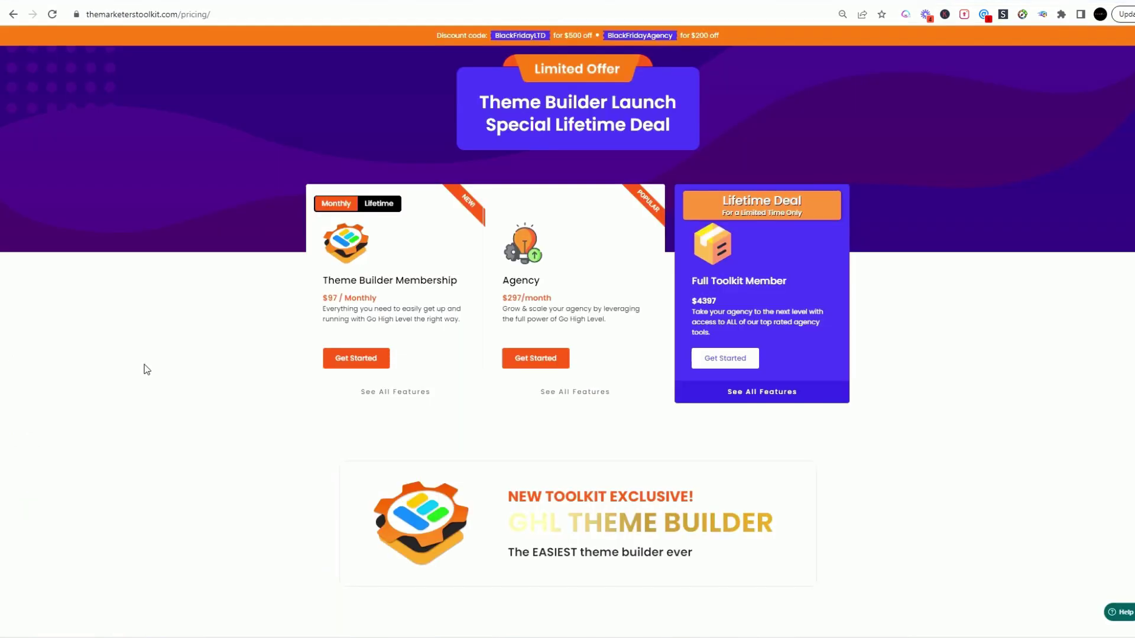